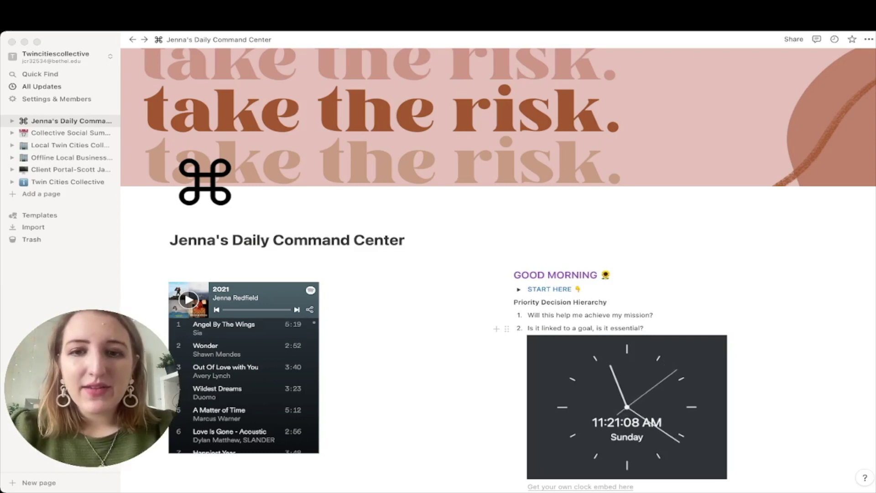
Scroll the dashboard past the clock to the weather forecast, MORNING savers and Morning Checklist
click(634, 487)
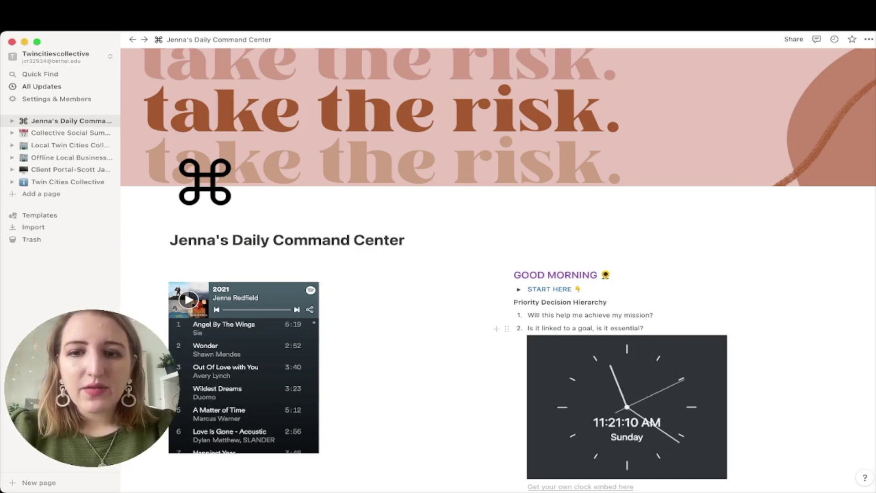
scroll(630, 320, down, 2)
scroll(630, 319, down, 2)
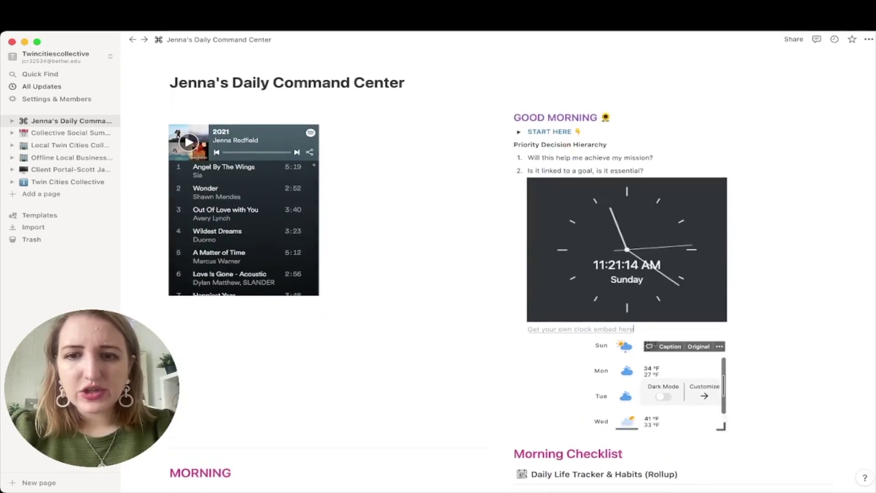
scroll(630, 320, down, 2)
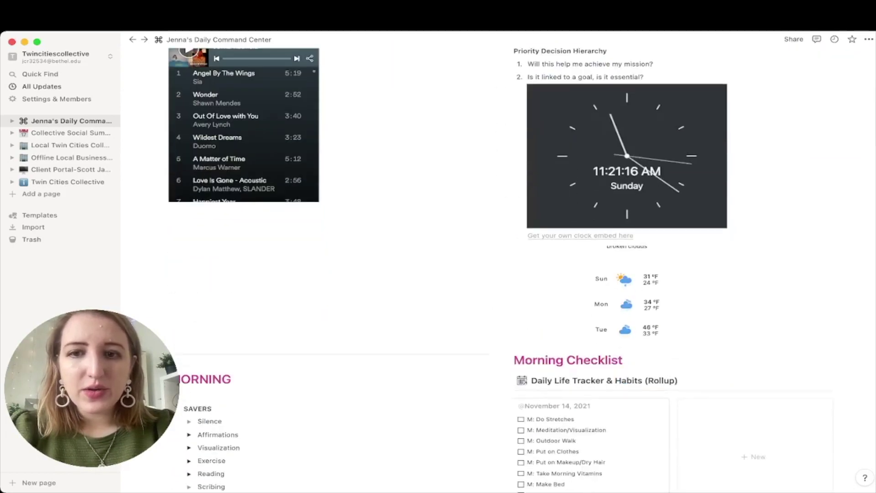
scroll(630, 319, down, 2)
scroll(630, 320, down, 2)
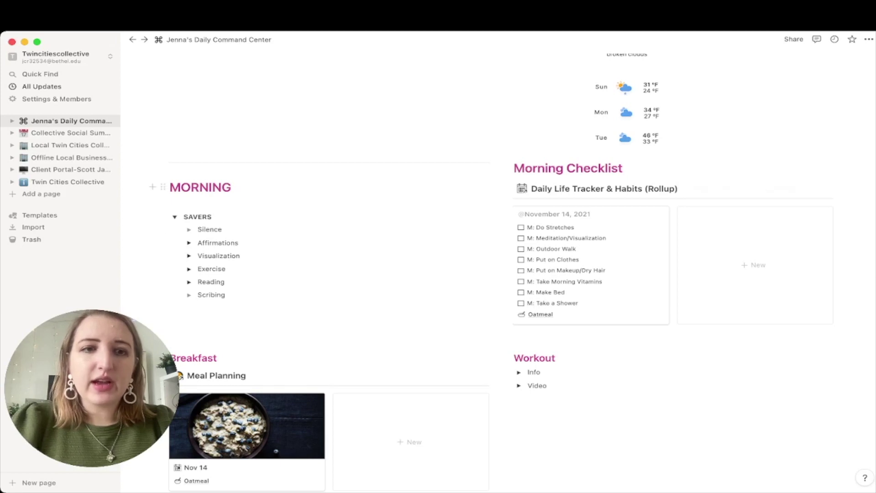
Expand Affirmations and browse its Meditations playlist and confidence, self-love, outlook and presence lists
click(189, 243)
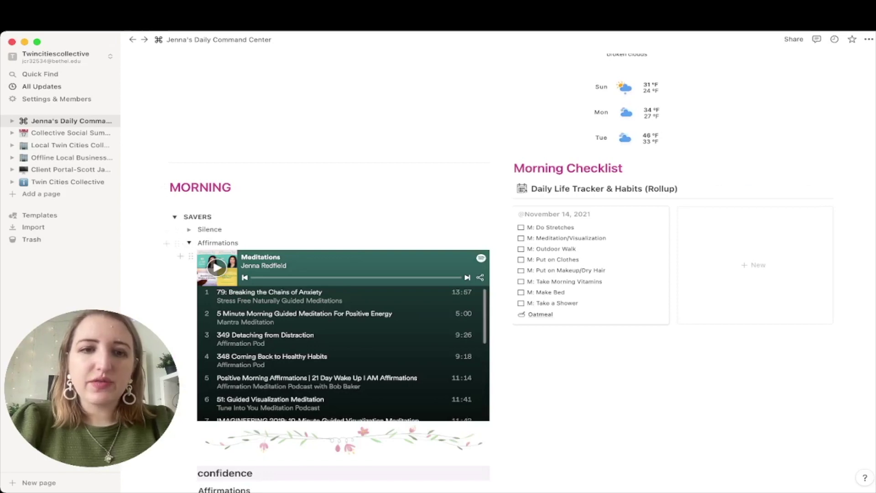
scroll(342, 273, down, 5)
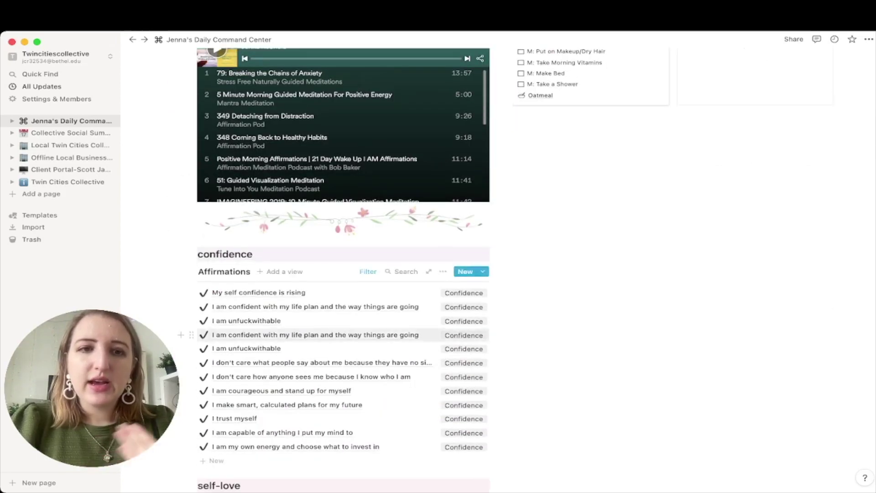
scroll(342, 274, down, 2)
scroll(342, 274, down, 2)
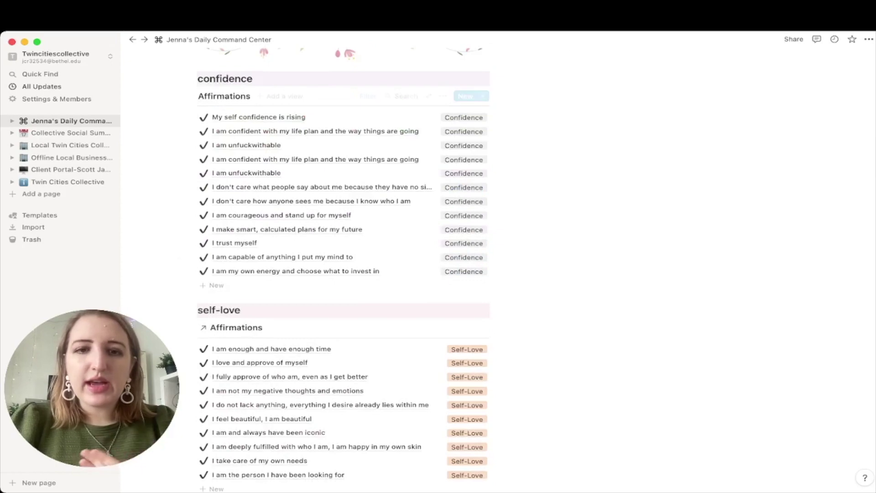
scroll(343, 274, down, 3)
scroll(342, 274, down, 3)
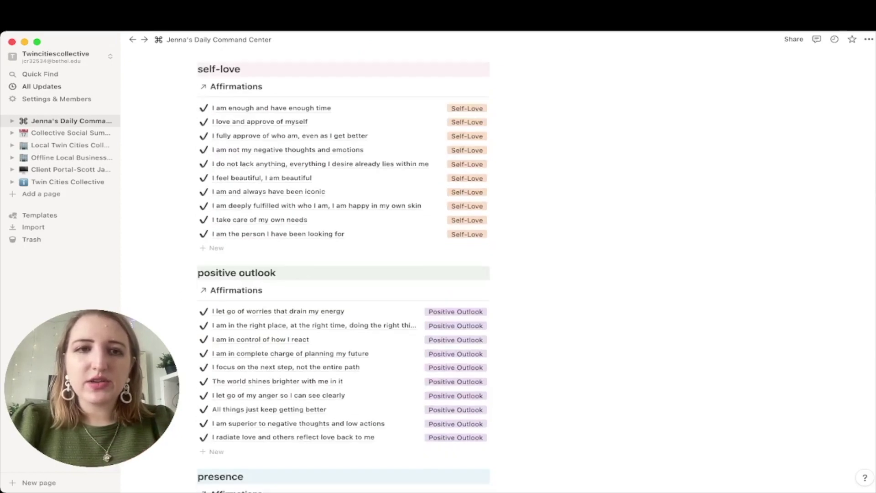
scroll(343, 274, down, 4)
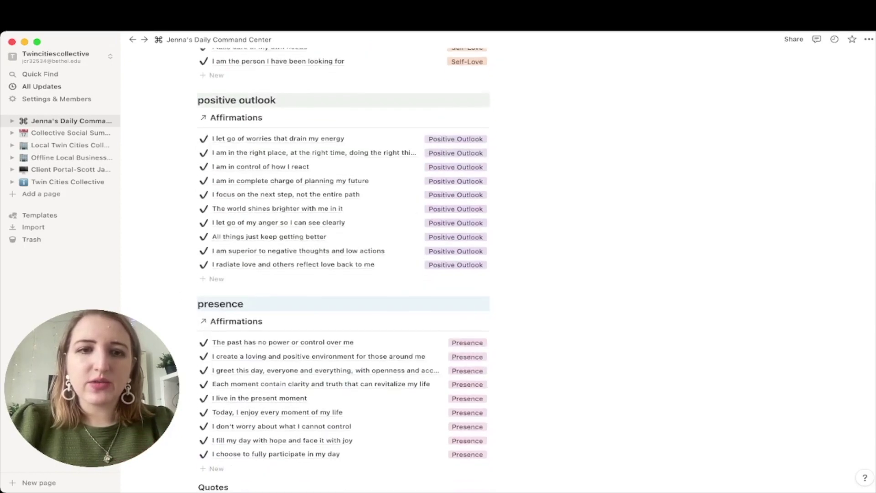
scroll(342, 274, down, 2)
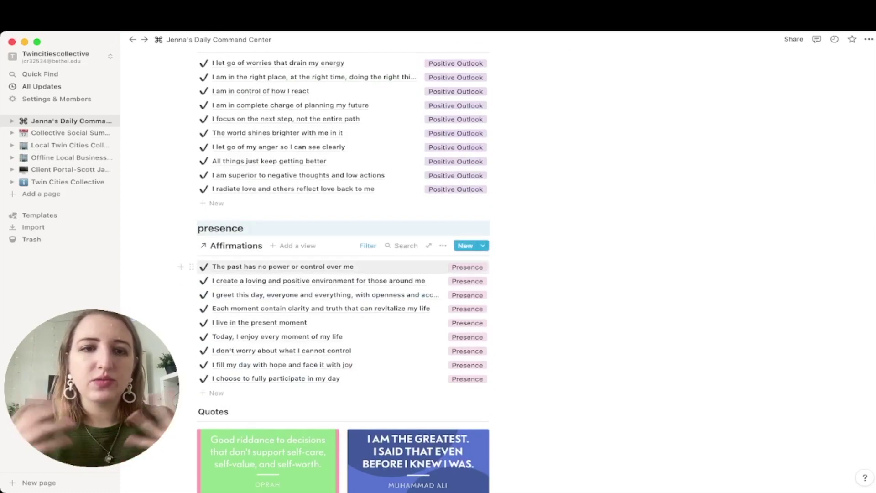
scroll(342, 274, down, 4)
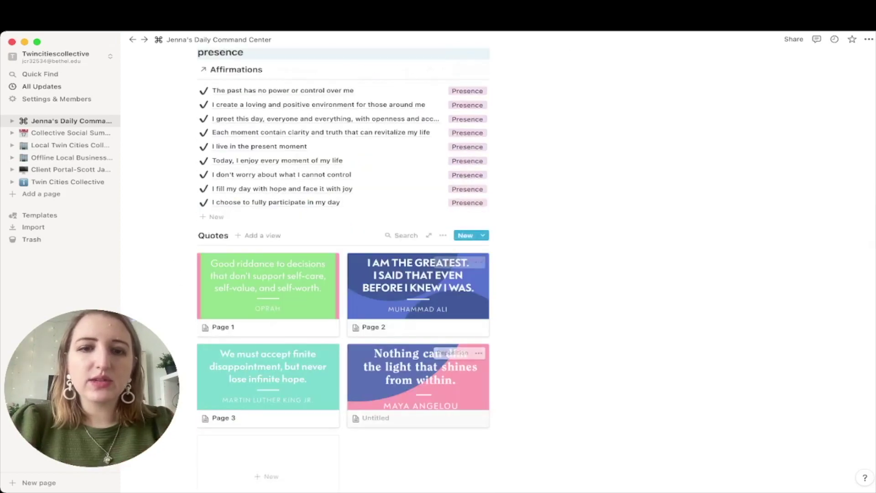
scroll(342, 274, down, 3)
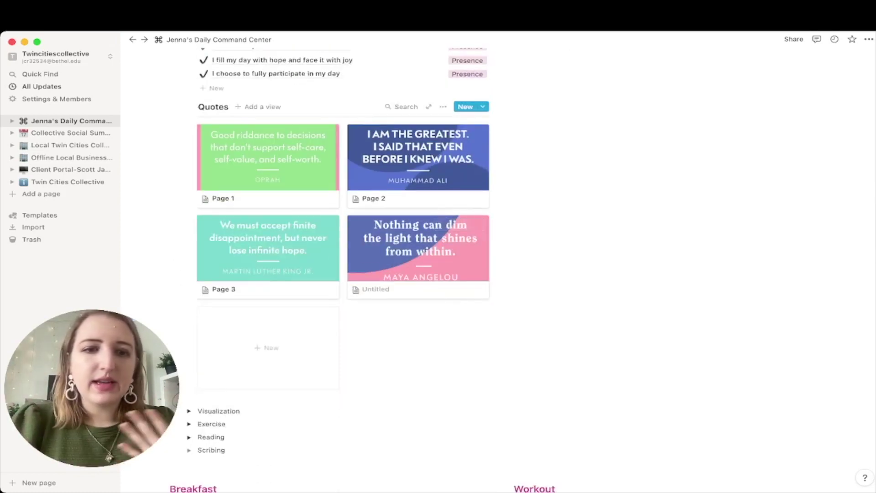
Scroll back up and collapse the Affirmations section
scroll(342, 274, up, 20)
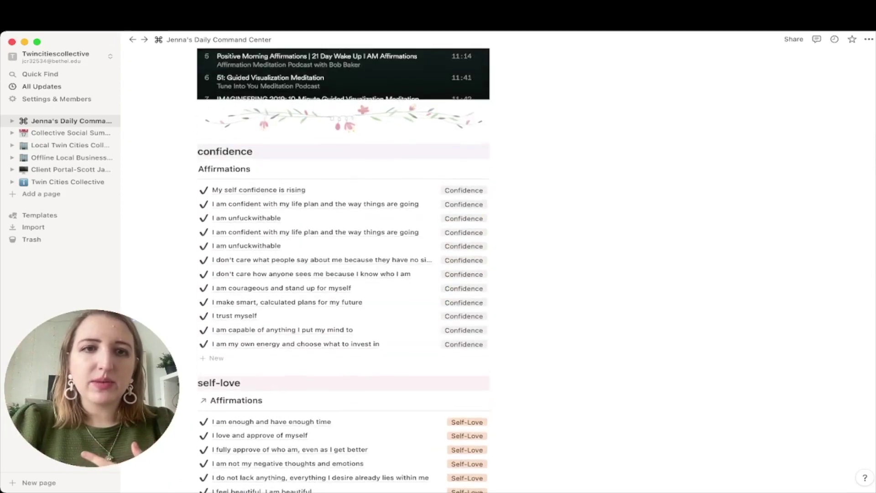
scroll(342, 274, up, 5)
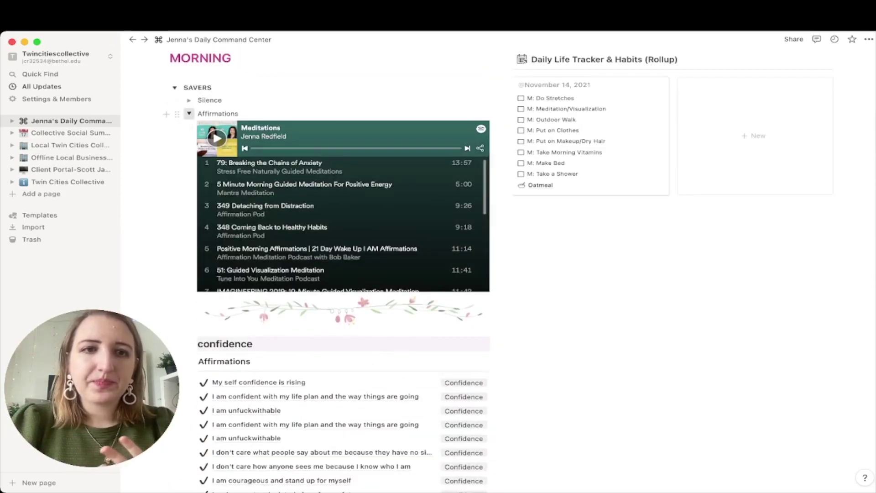
click(189, 113)
Peek into Visualization, close it, and expand the Exercise saver section
click(189, 126)
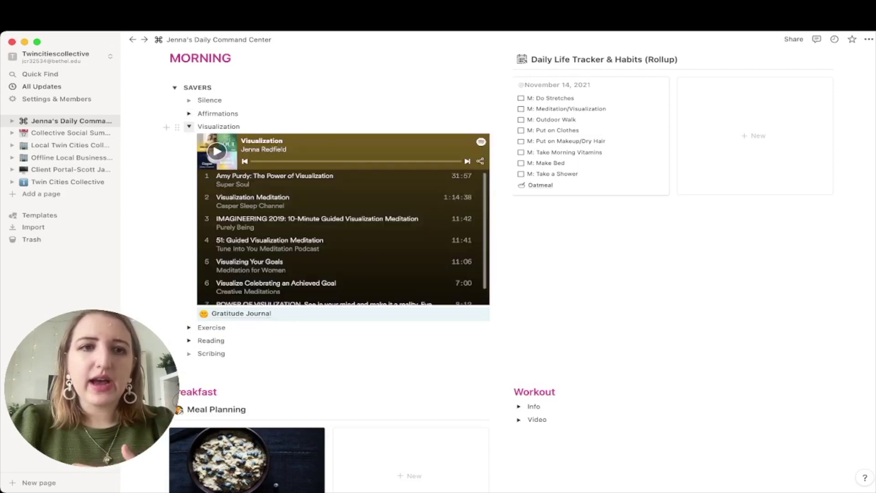
click(189, 126)
click(189, 139)
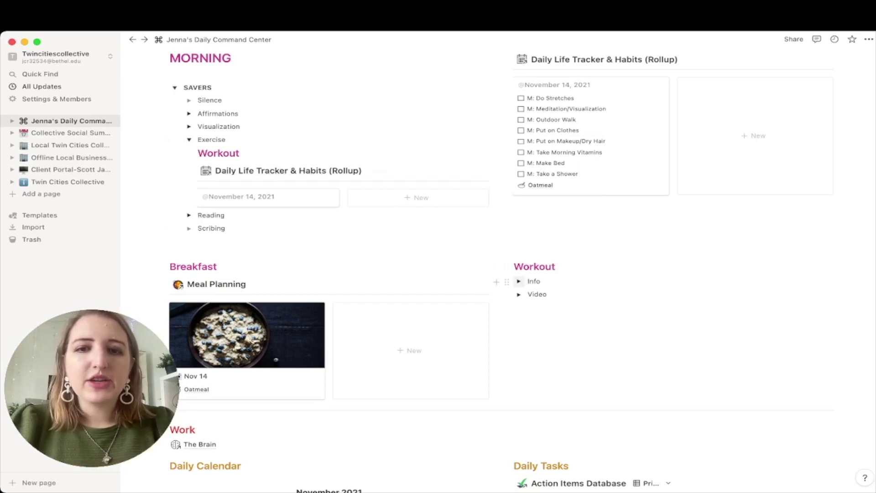
Check the EPIC HEAT SCHEDULE under Workout Info, then switch to the Workout Video section
click(519, 281)
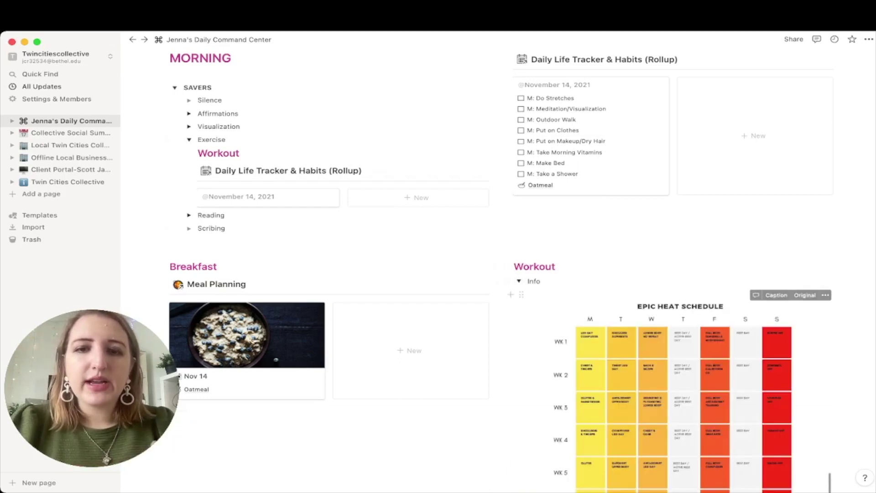
scroll(680, 365, down, 5)
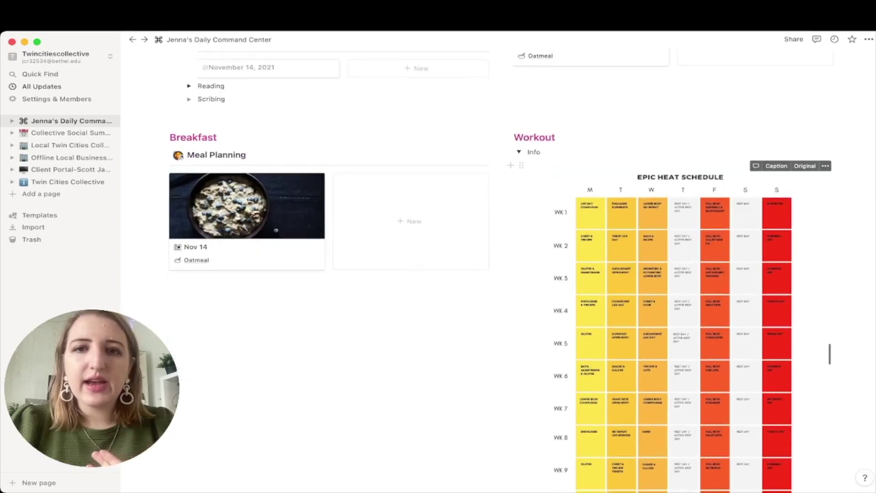
click(519, 152)
click(519, 165)
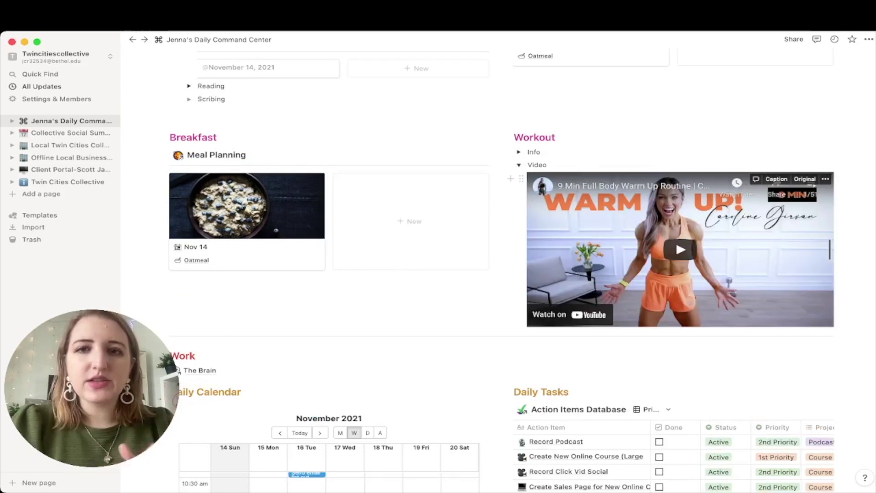
Browse the warm-up video's actions and EPIC Heat Program playlist, then expand Reading's book list
click(826, 178)
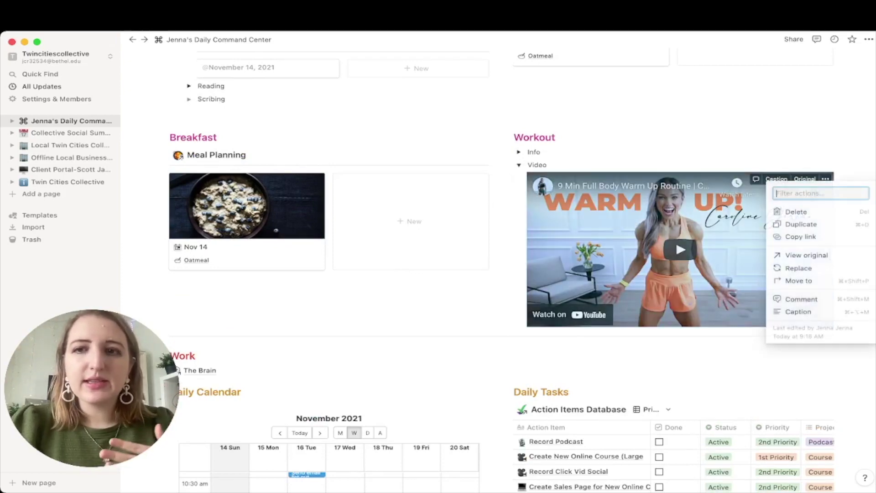
key(Escape)
click(794, 192)
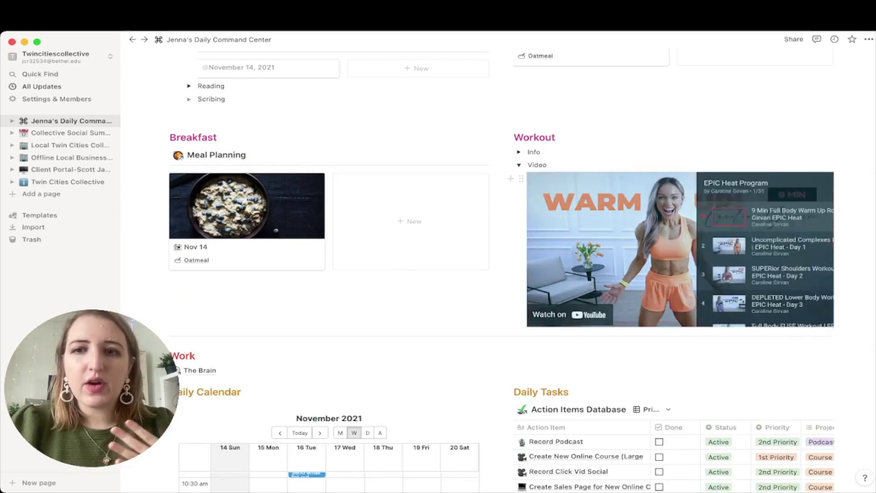
scroll(730, 256, down, 5)
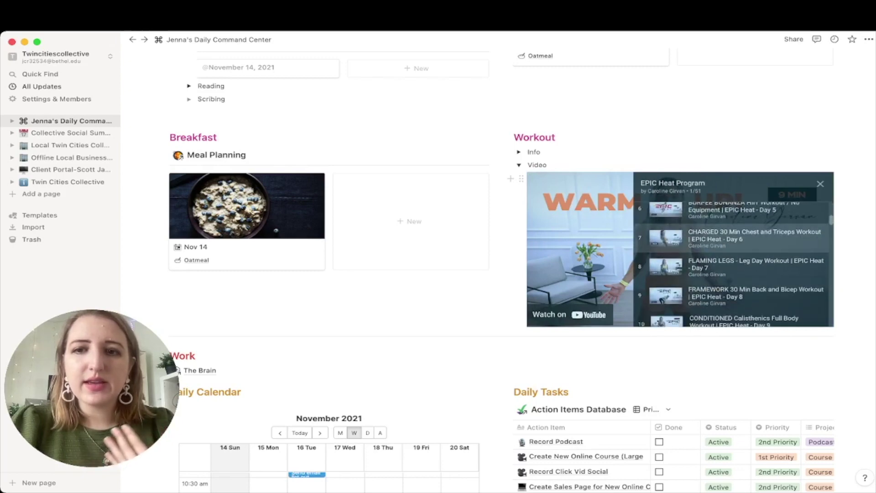
click(820, 183)
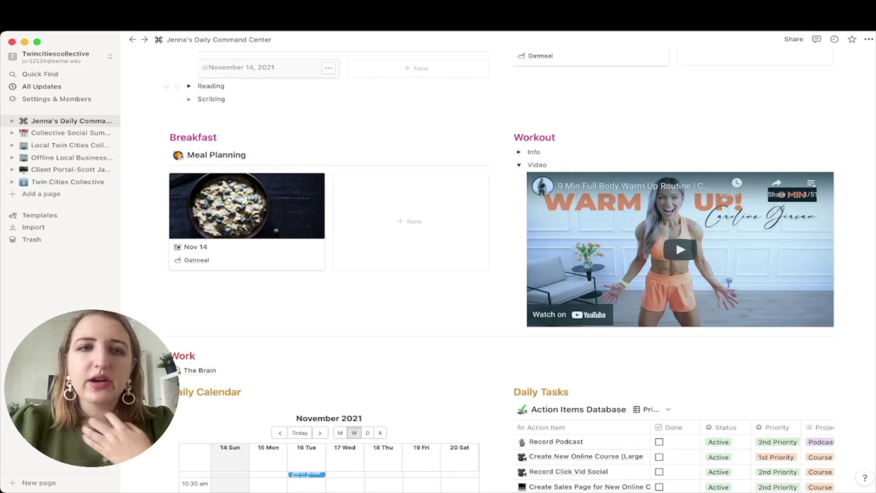
scroll(328, 68, up, 3)
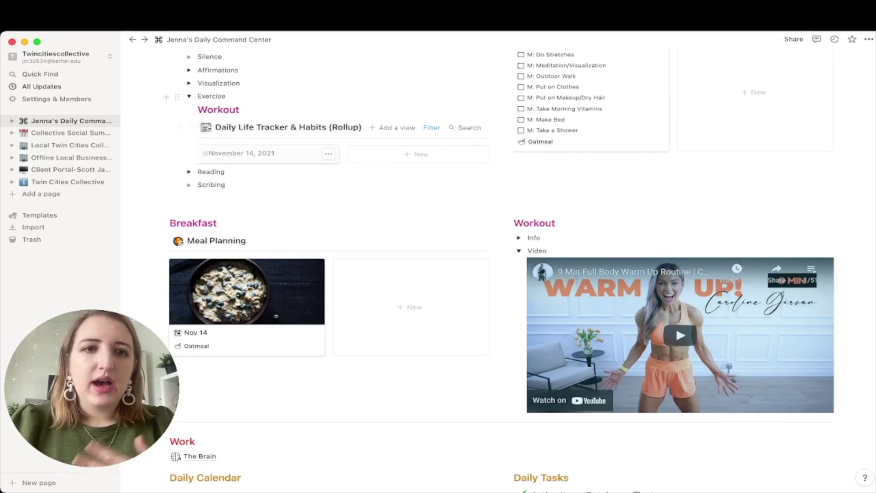
click(188, 172)
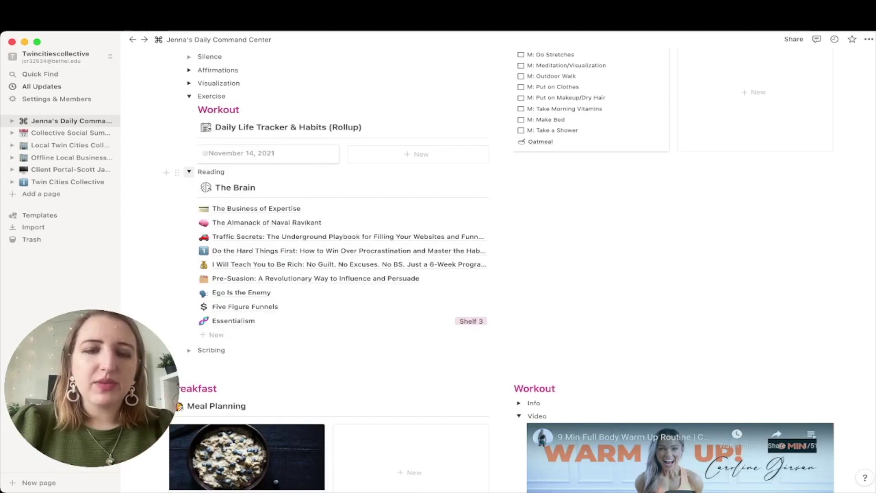
Collapse Reading and Exercise, then open the November 14, 2021 daily tracker entry
click(188, 171)
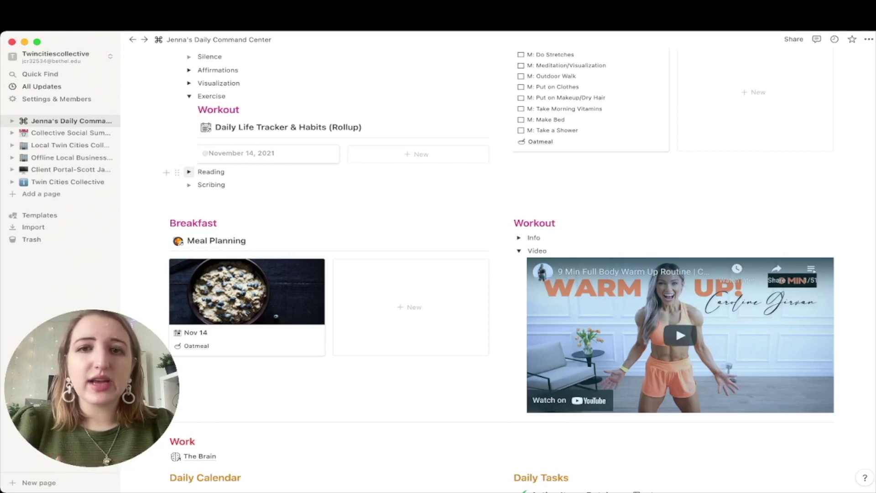
scroll(457, 273, up, 3)
click(189, 171)
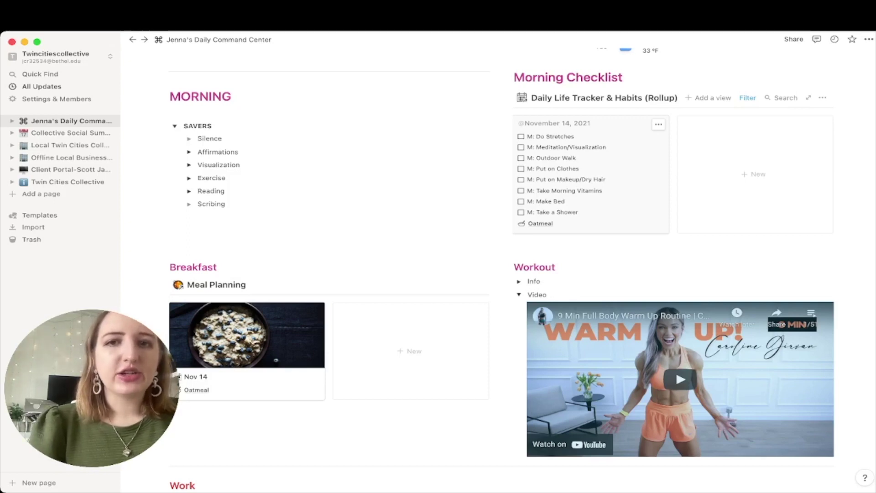
click(557, 123)
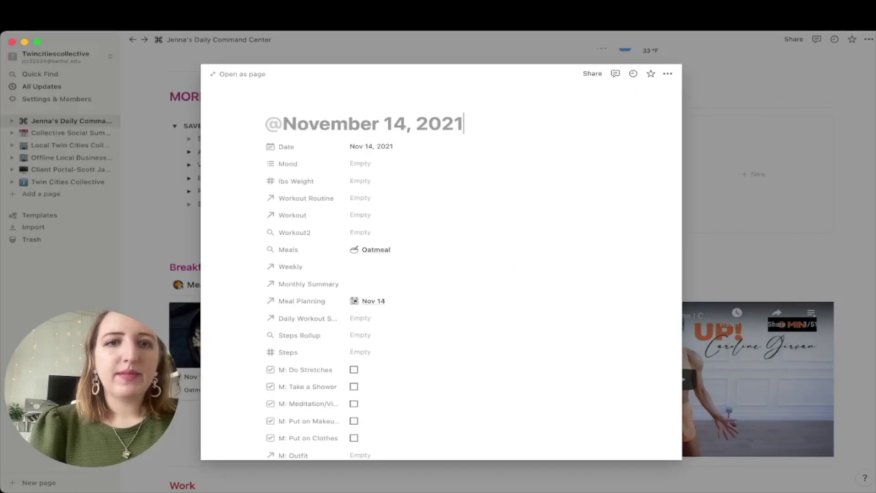
Look over the November 14, 2021 entry preview and close it
scroll(441, 263, down, 5)
scroll(441, 263, down, 10)
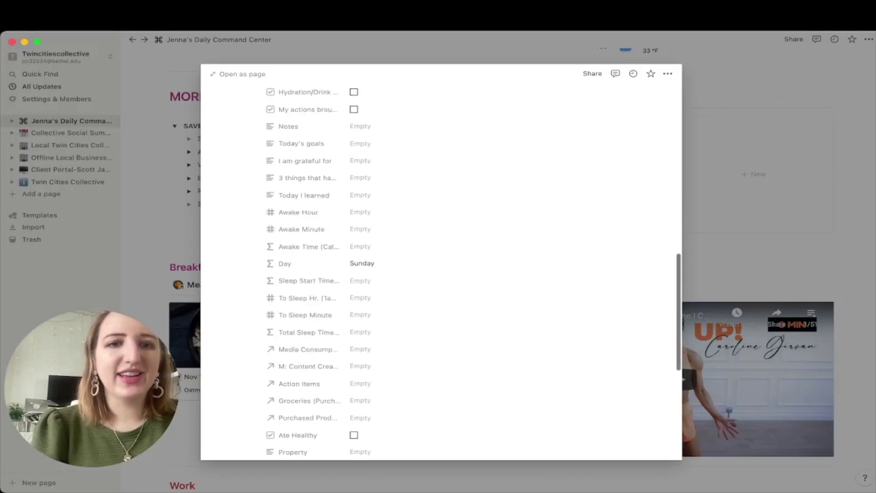
scroll(442, 262, up, 15)
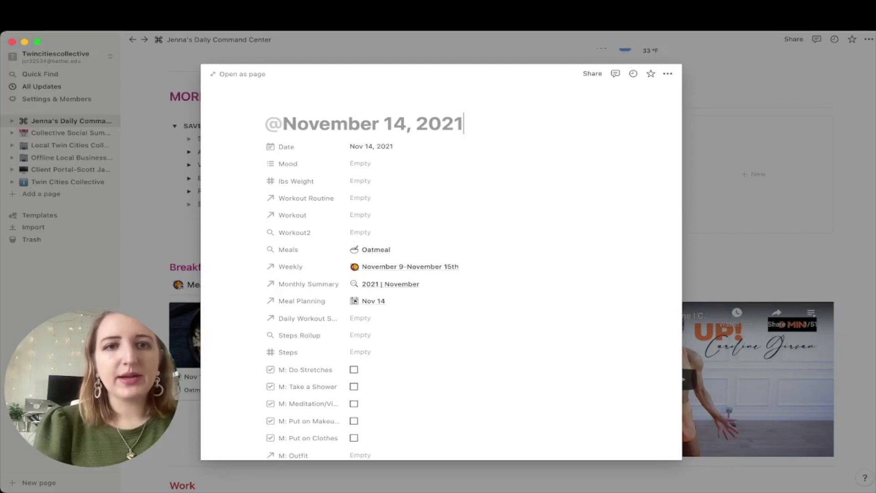
key(Escape)
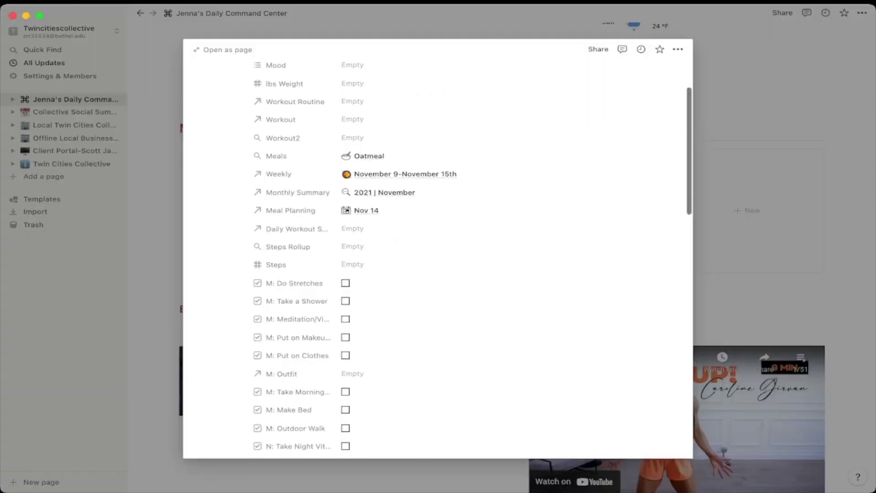
Link the ruffled Green Shirt as the day's M: Outfit
scroll(457, 240, up, 1)
scroll(456, 240, down, 4)
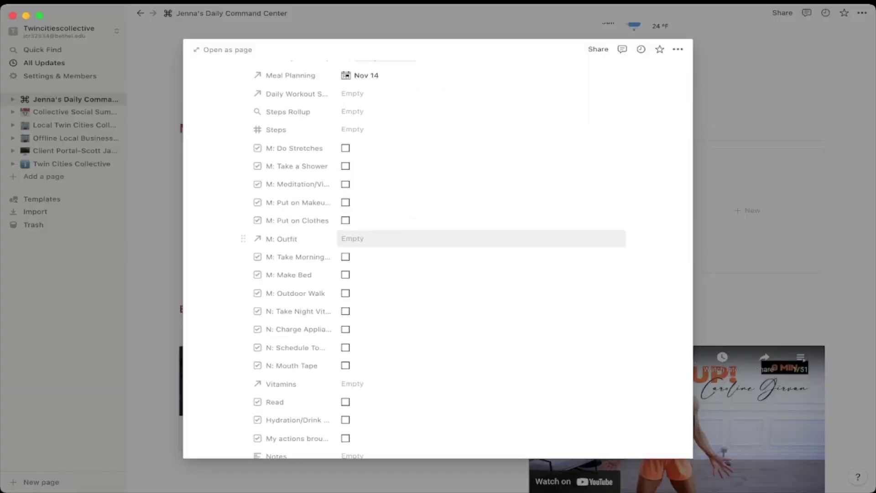
click(352, 238)
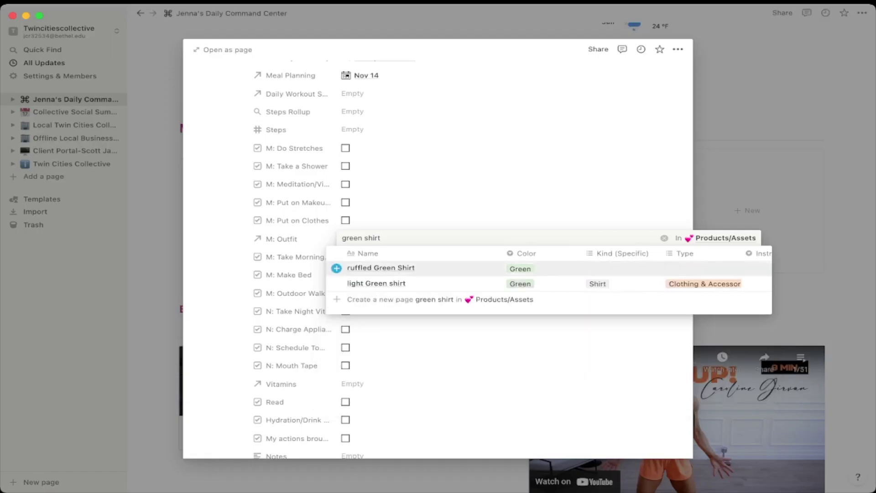
key(Return)
key(Escape)
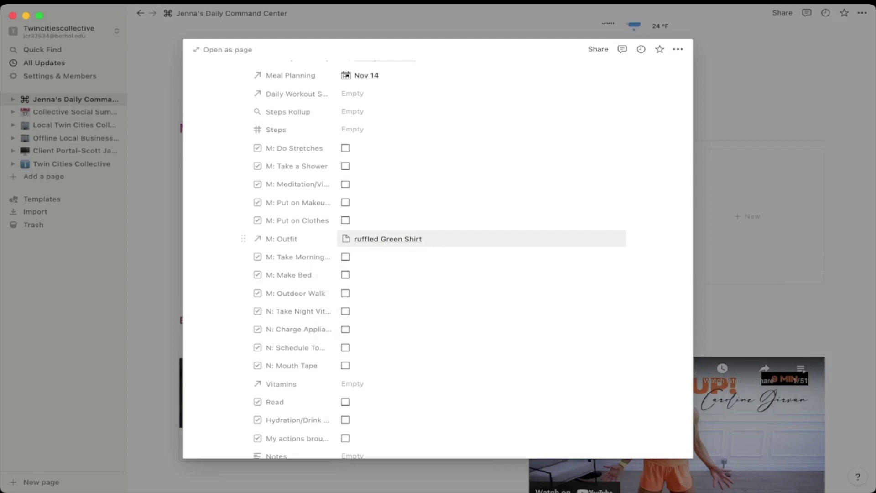
Open the linked ruffled Green Shirt page as a full page
click(388, 238)
key(Return)
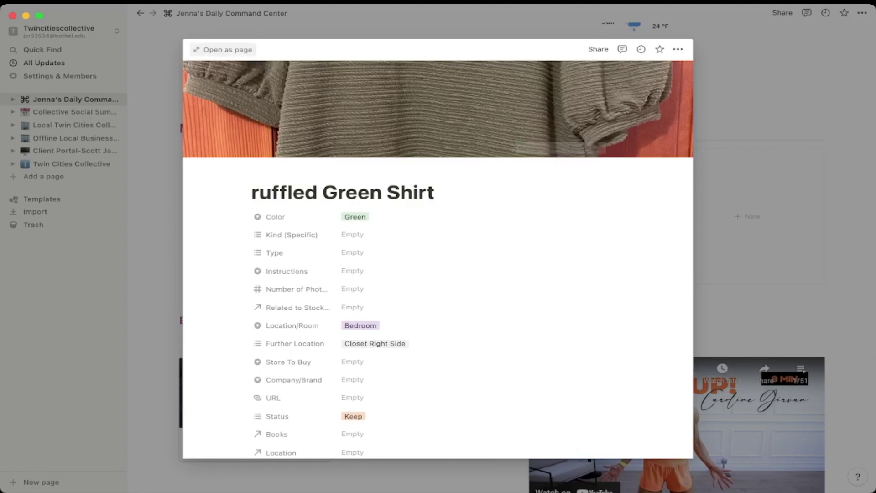
click(223, 50)
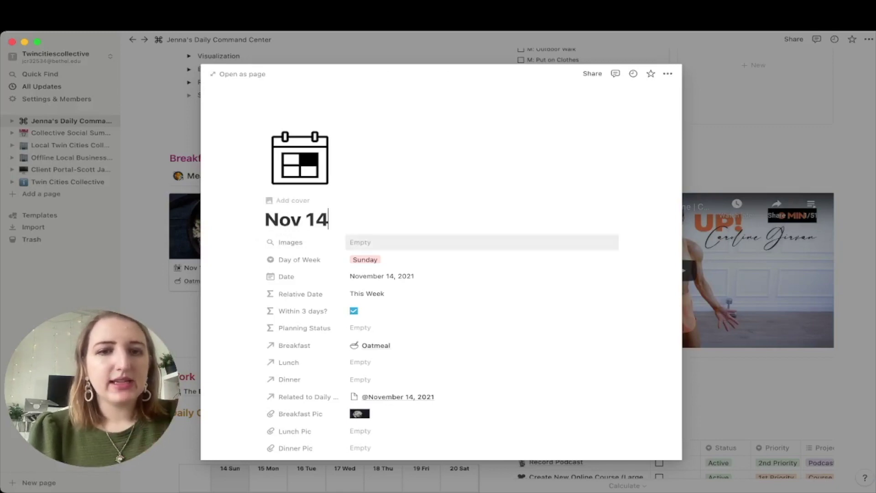
scroll(441, 263, down, 3)
Return to the dashboard's Nov 14 Oatmeal breakfast card and Workout video
scroll(441, 263, up, 2)
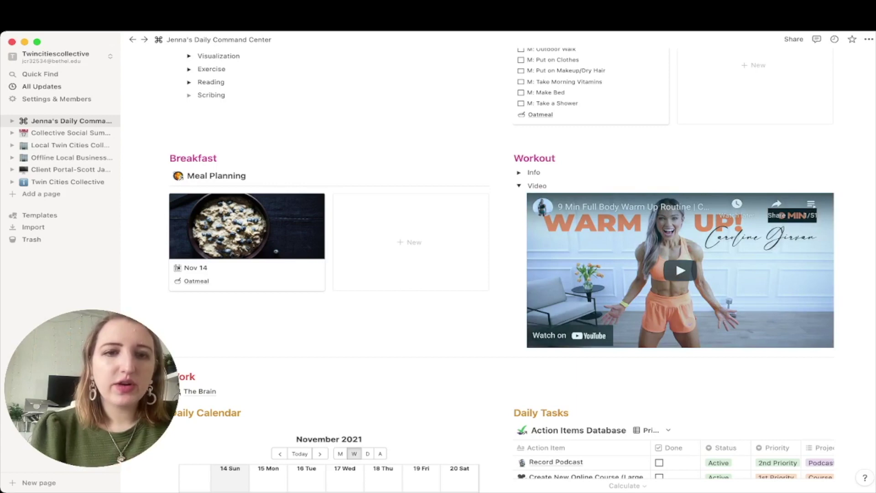
Switch the Daily Calendar to day view showing only Sun November 14th
scroll(328, 388, down, 10)
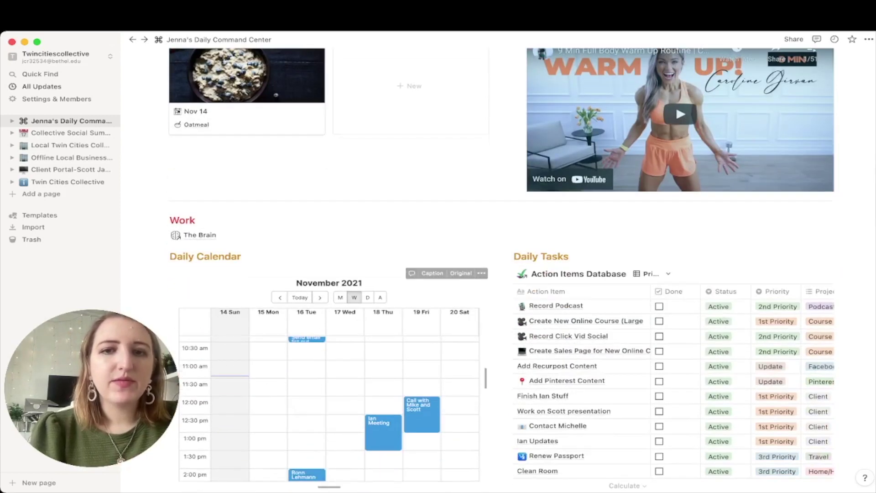
scroll(502, 274, down, 5)
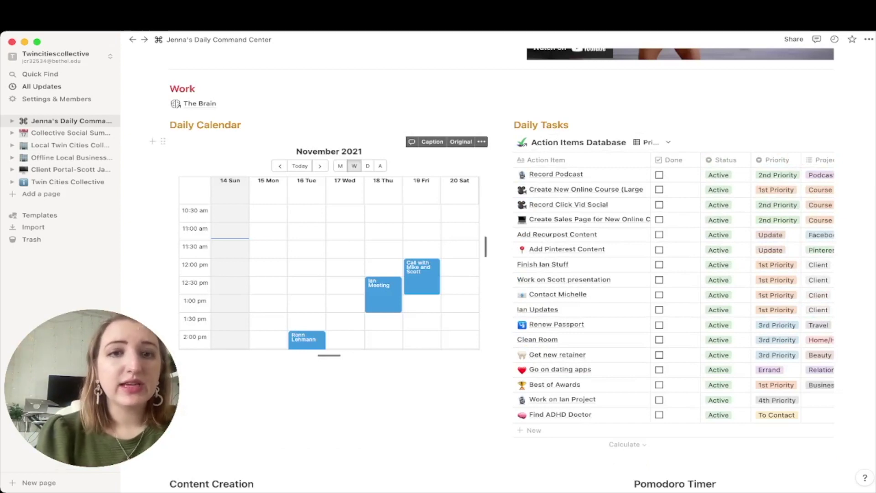
click(368, 166)
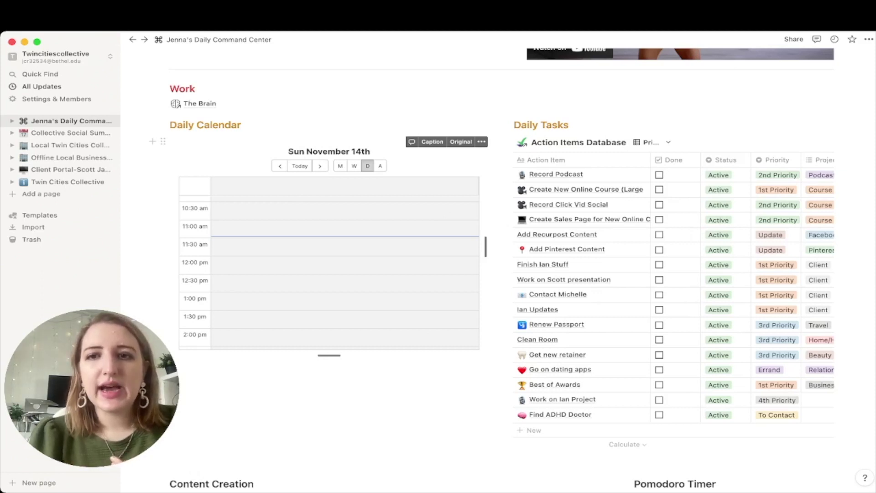
Scroll sideways across the Action Items table's columns
scroll(673, 292, right, 10)
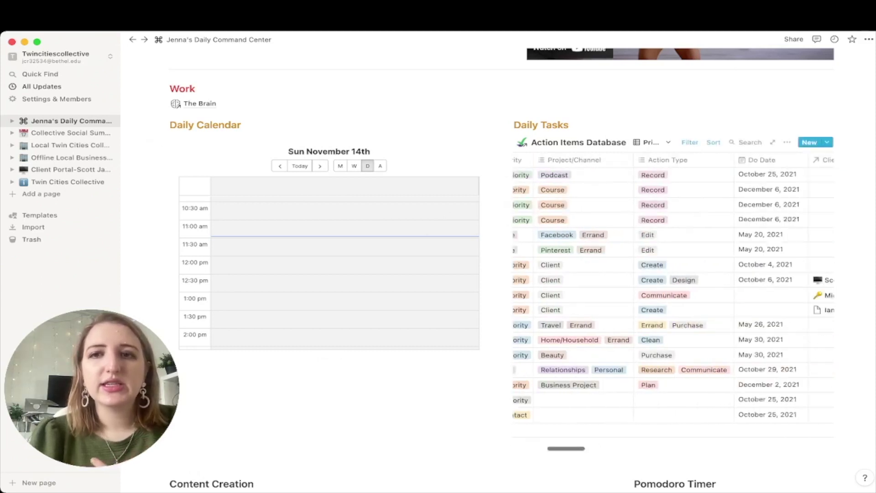
scroll(673, 292, right, 10)
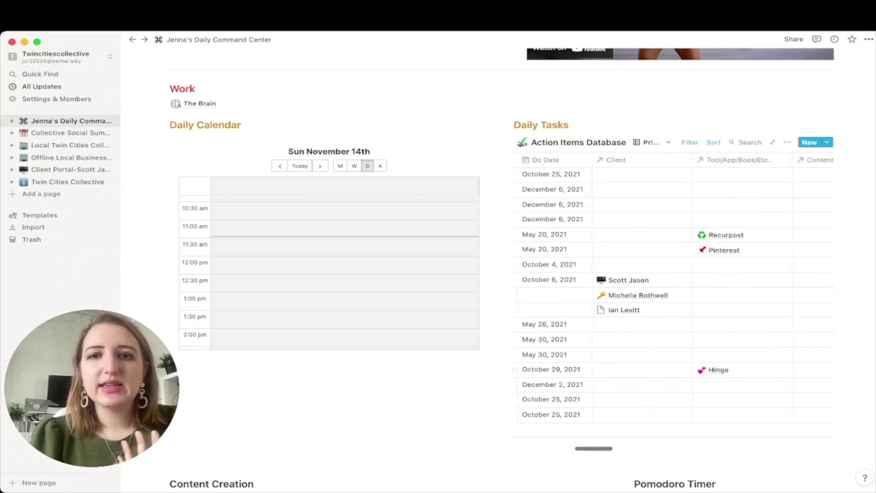
scroll(673, 292, right, 5)
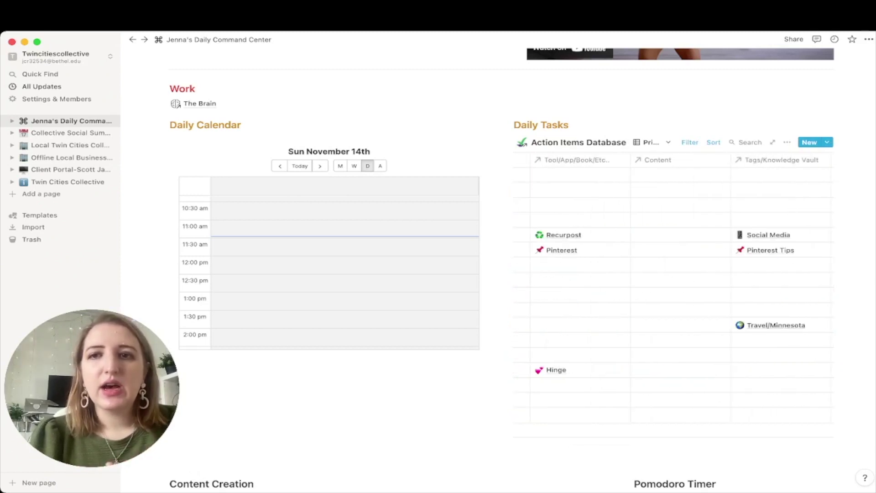
scroll(673, 292, right, 5)
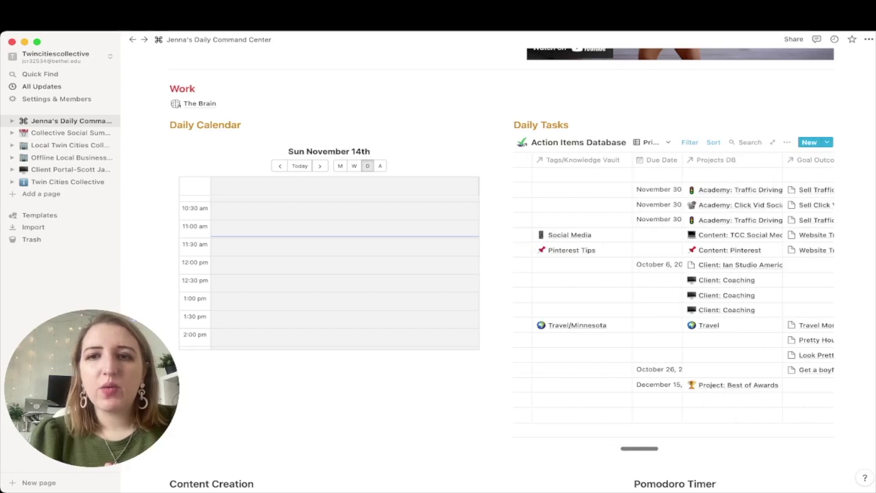
scroll(673, 292, right, 15)
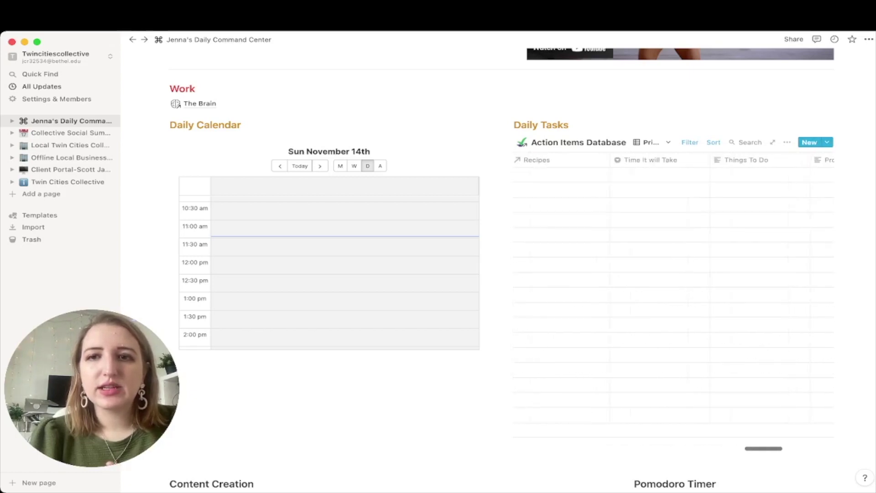
scroll(673, 292, left, 10)
scroll(673, 292, left, 10)
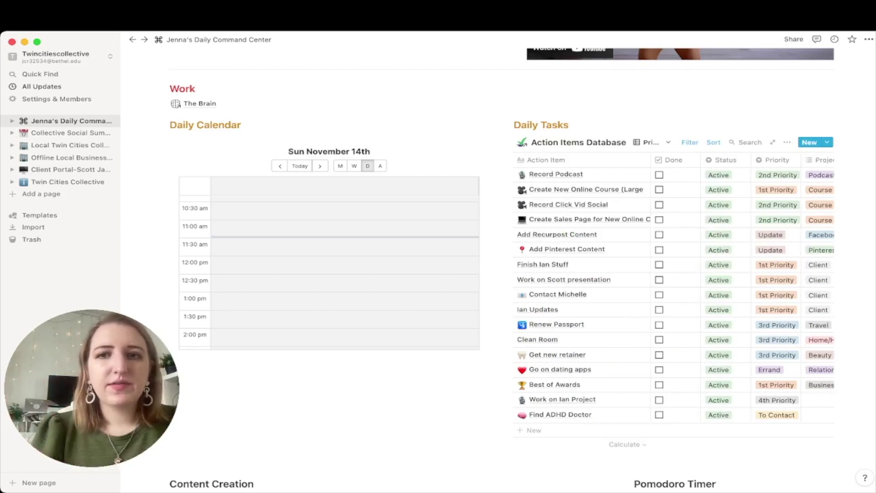
Inspect the filter on the Action Items Today view, then continue down the page
click(690, 142)
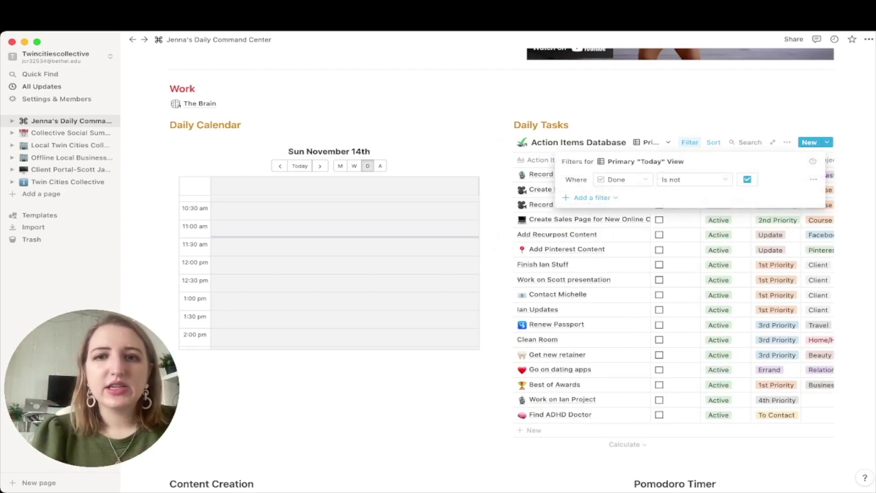
key(Escape)
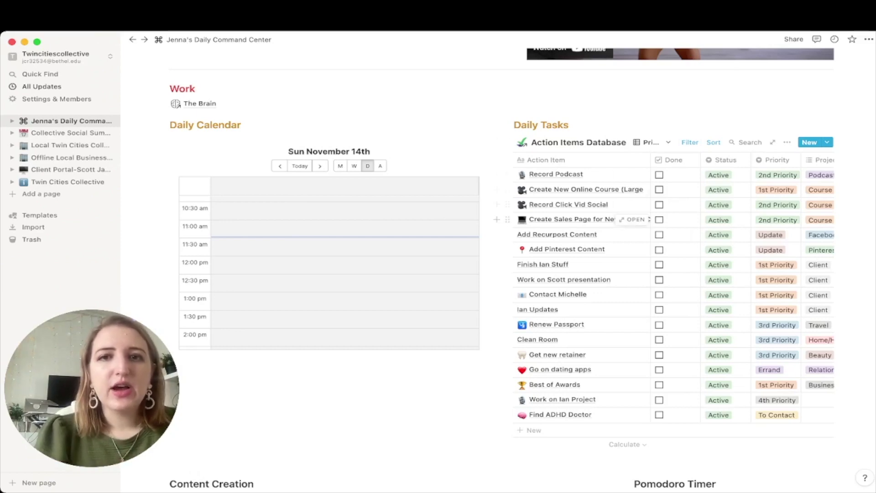
scroll(502, 274, down, 5)
scroll(502, 274, down, 4)
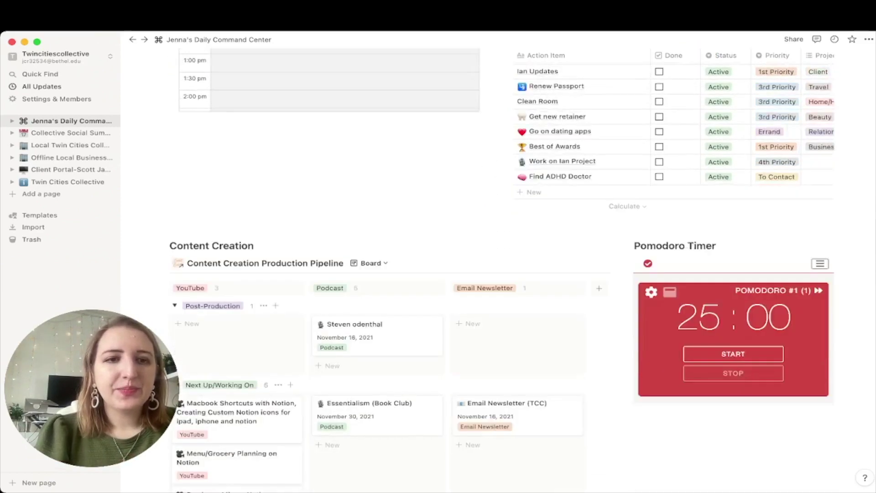
scroll(502, 274, down, 3)
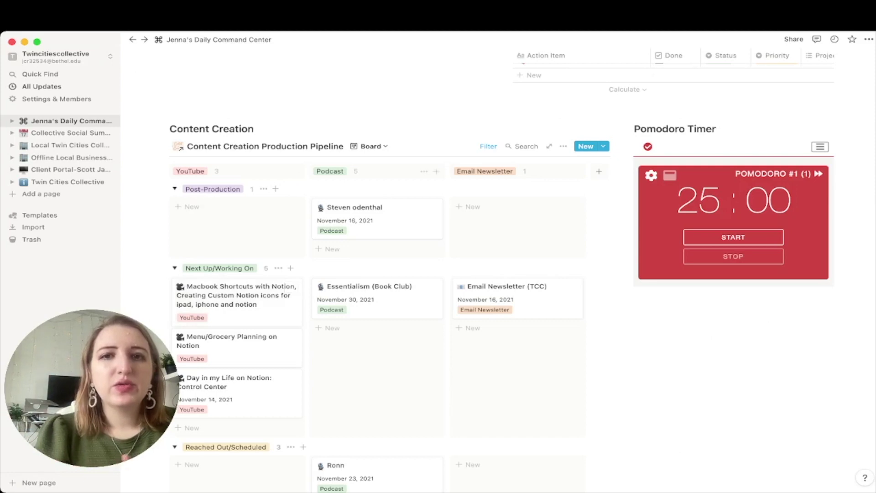
click(563, 146)
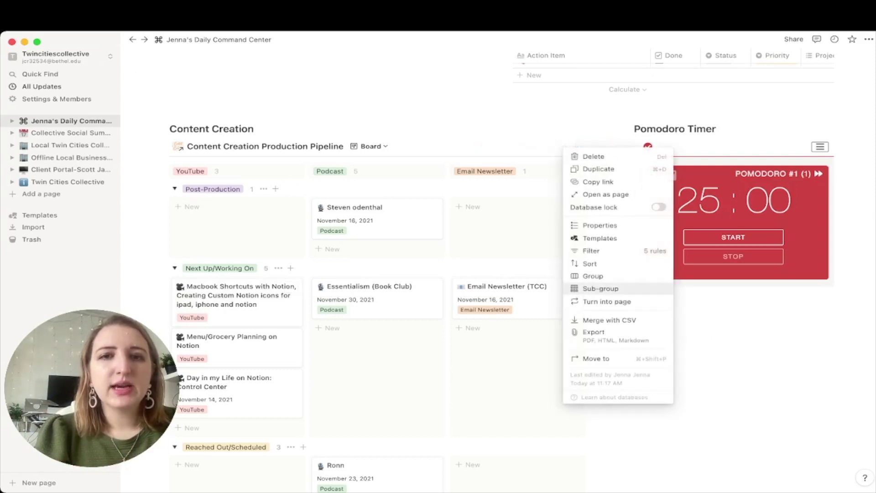
click(600, 289)
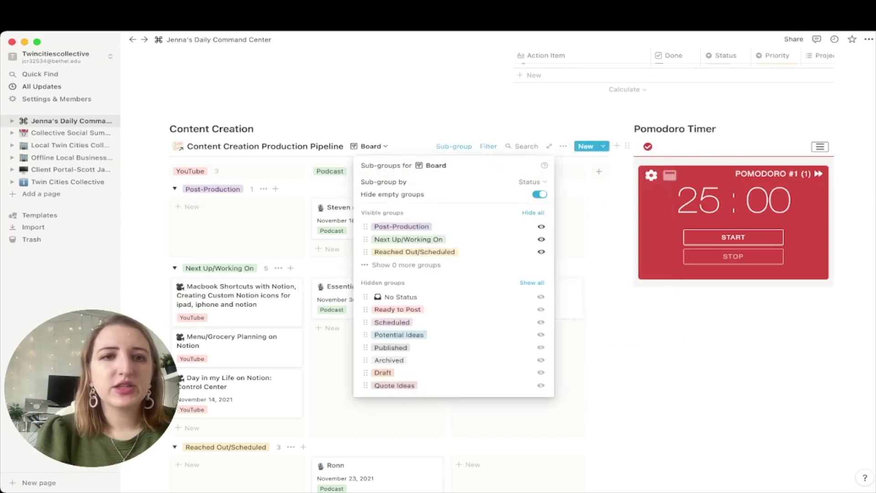
key(Escape)
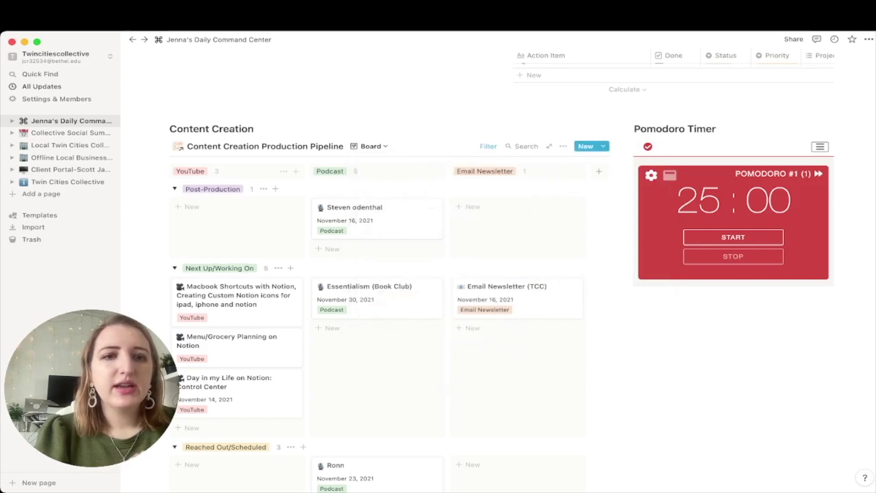
scroll(388, 274, down, 3)
scroll(388, 297, down, 3)
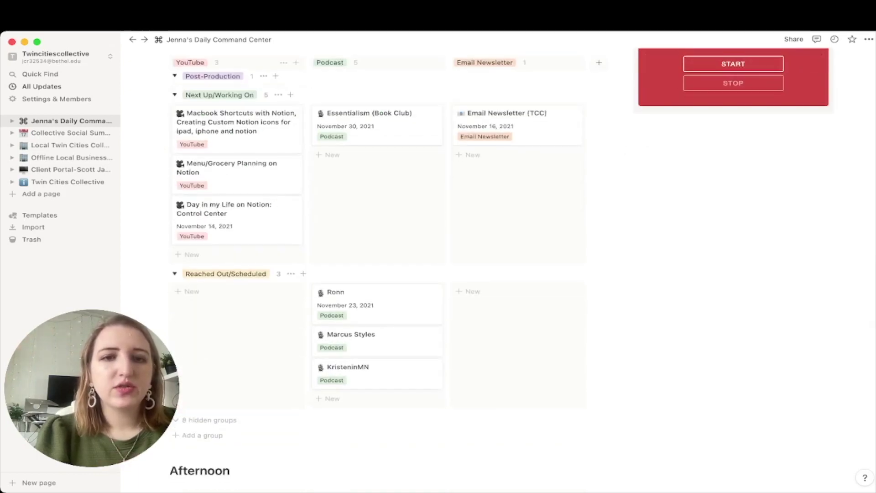
scroll(411, 296, up, 4)
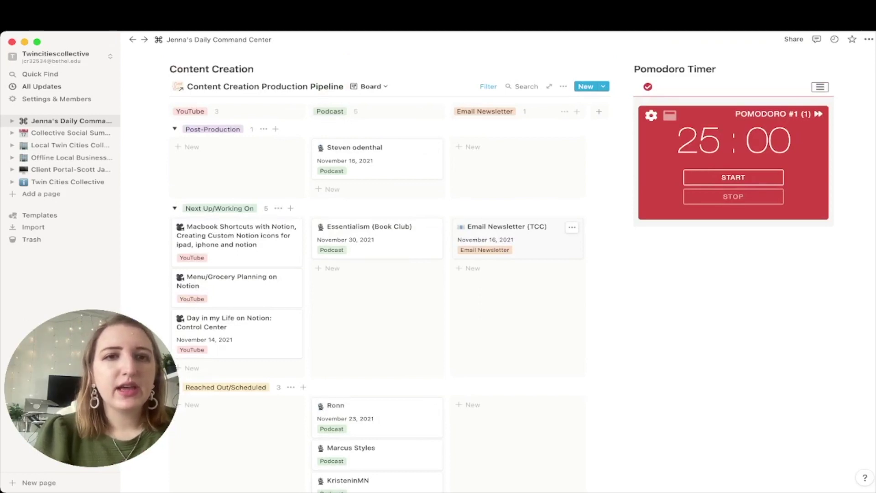
click(265, 86)
key(super+bracketleft)
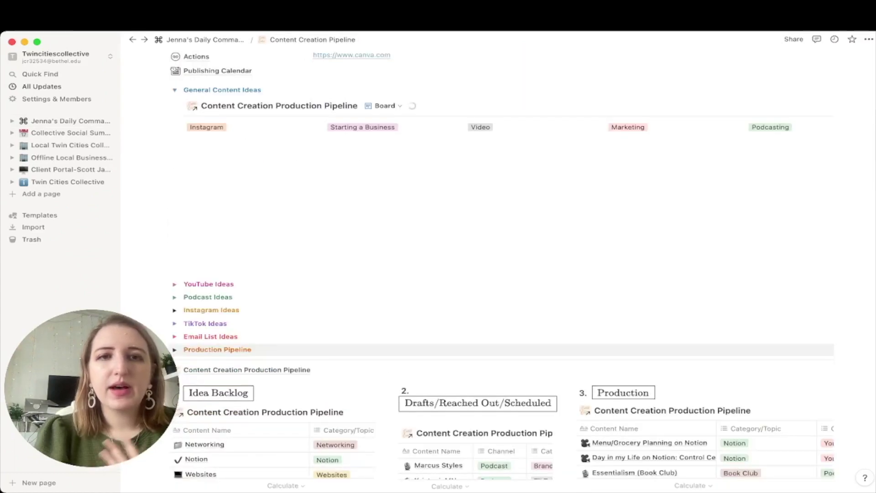
scroll(502, 269, down, 6)
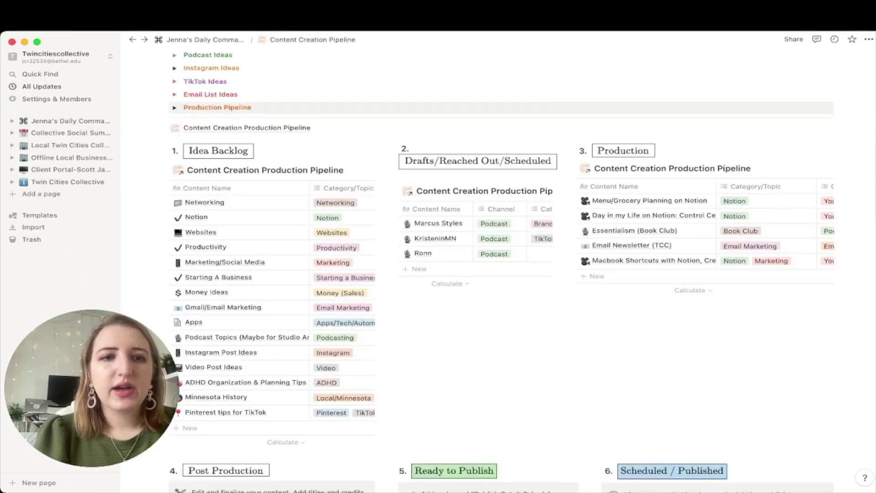
scroll(502, 269, down, 2)
scroll(503, 270, down, 8)
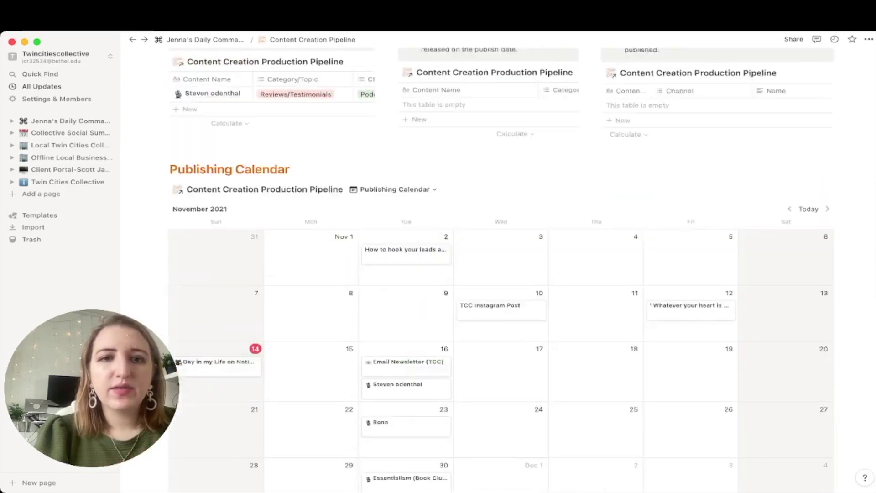
scroll(502, 269, down, 19)
scroll(502, 269, up, 20)
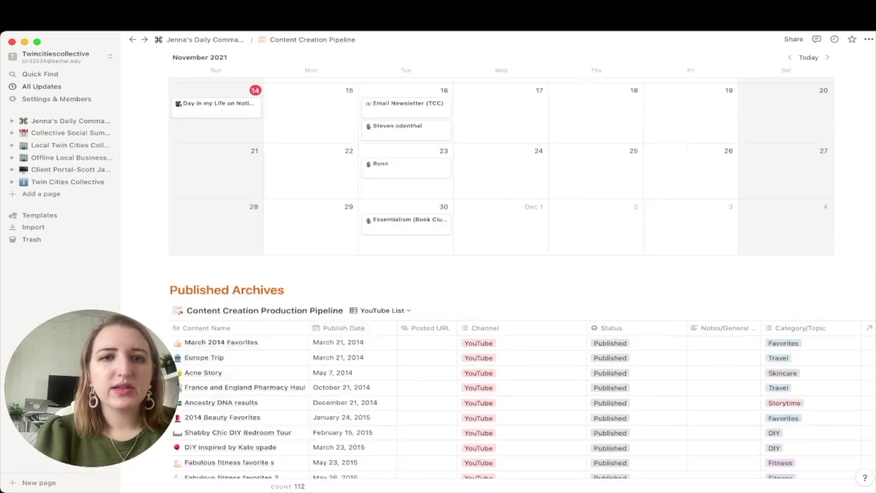
scroll(502, 270, up, 10)
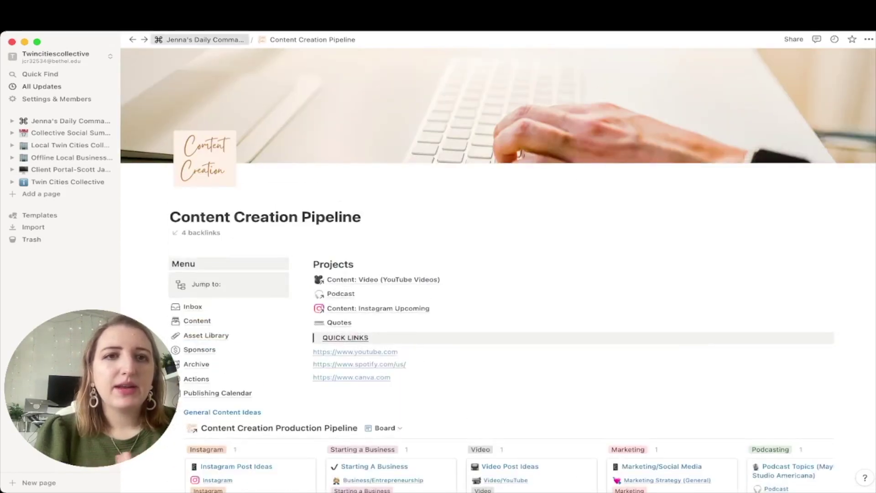
click(205, 39)
Scroll past the Content Creation board to the Afternoon Lunch and Dinner Nov 14 meal plans
scroll(502, 269, down, 10)
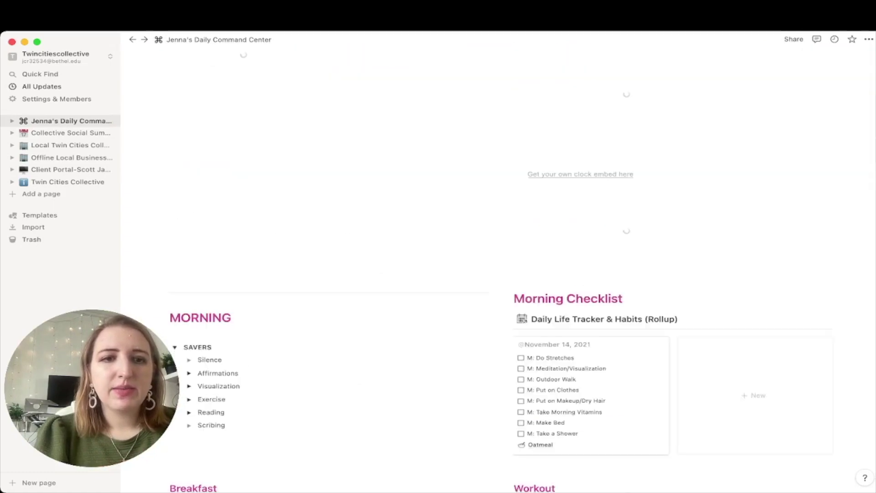
scroll(502, 270, down, 10)
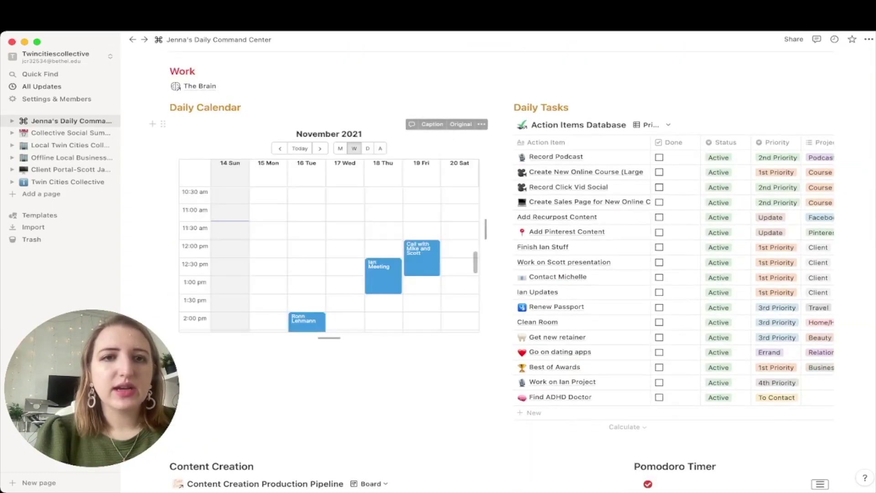
scroll(502, 270, down, 10)
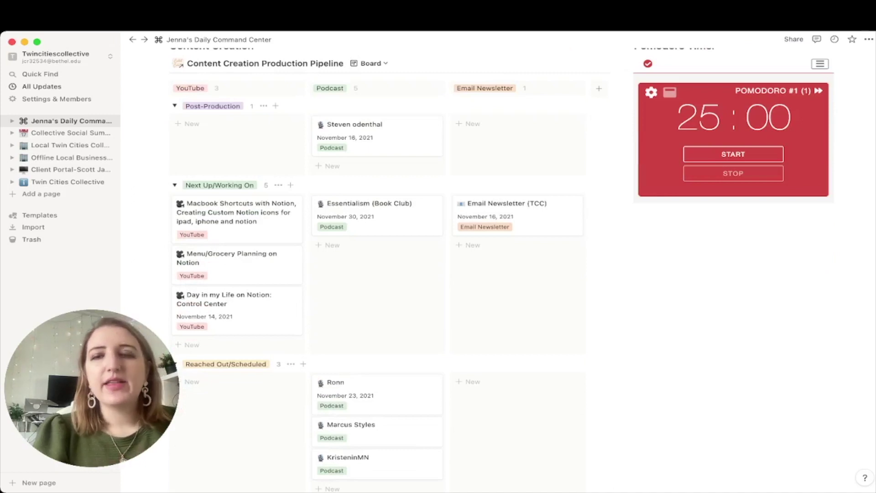
scroll(502, 270, up, 2)
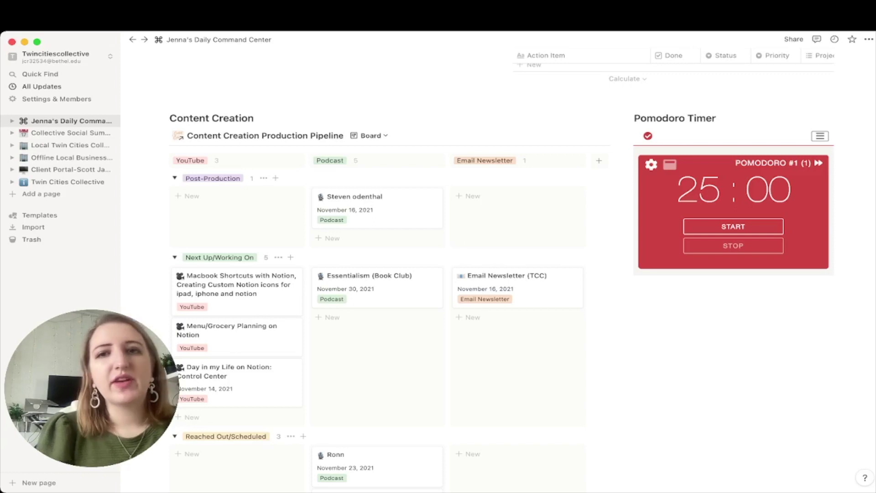
scroll(502, 270, down, 5)
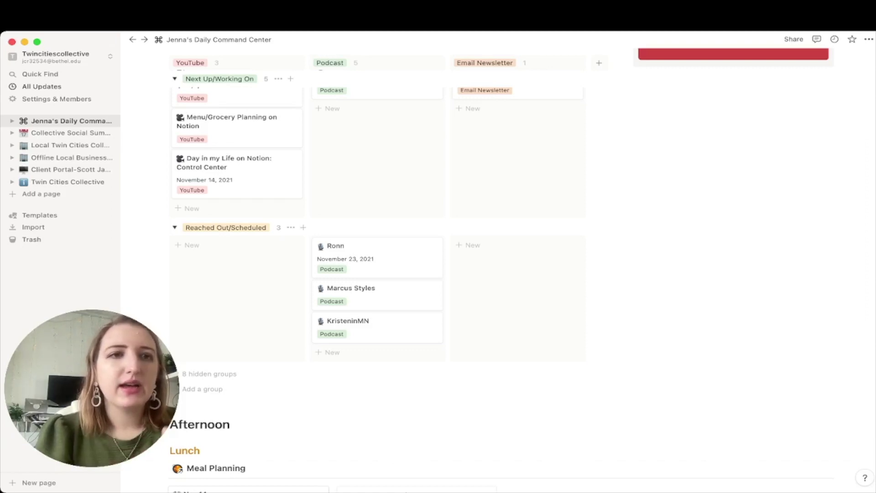
scroll(502, 274, down, 6)
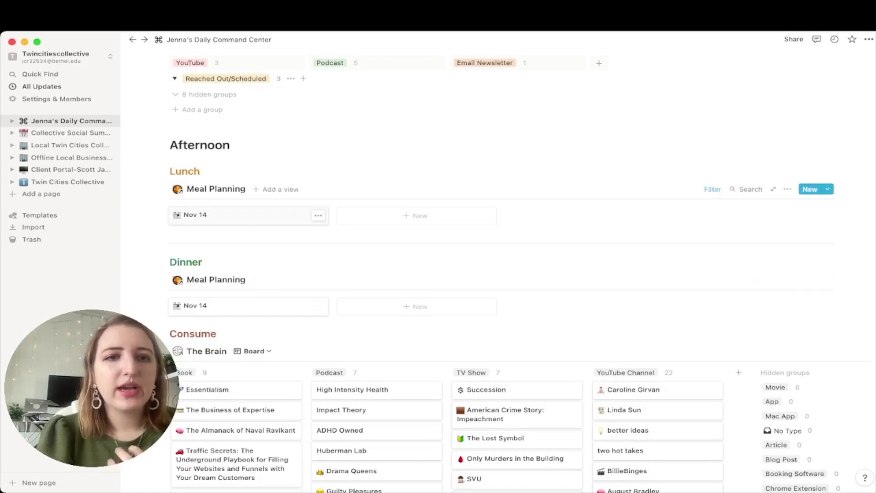
Link Chicken Quesadilla as the Lunch recipe in the Nov 14 meal plan
click(246, 215)
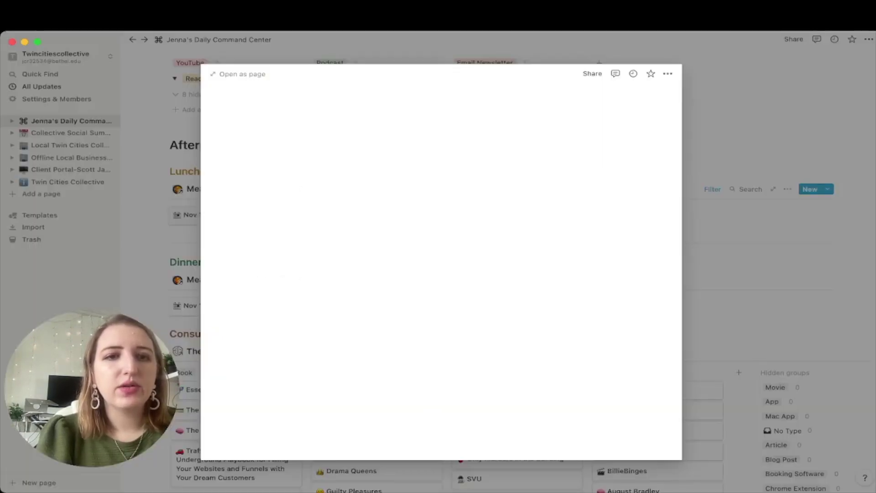
scroll(472, 263, down, 3)
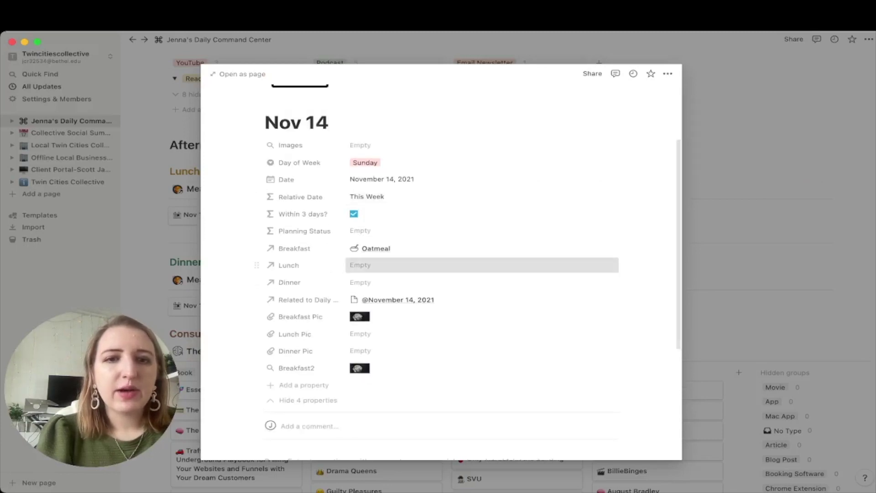
click(361, 265)
text(hci)
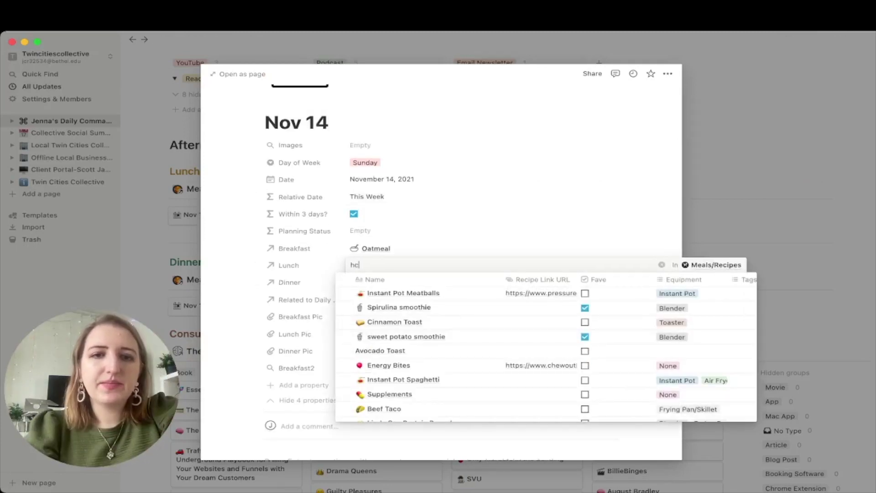
key(BackSpace)
key(BackSpace)
text(chicken)
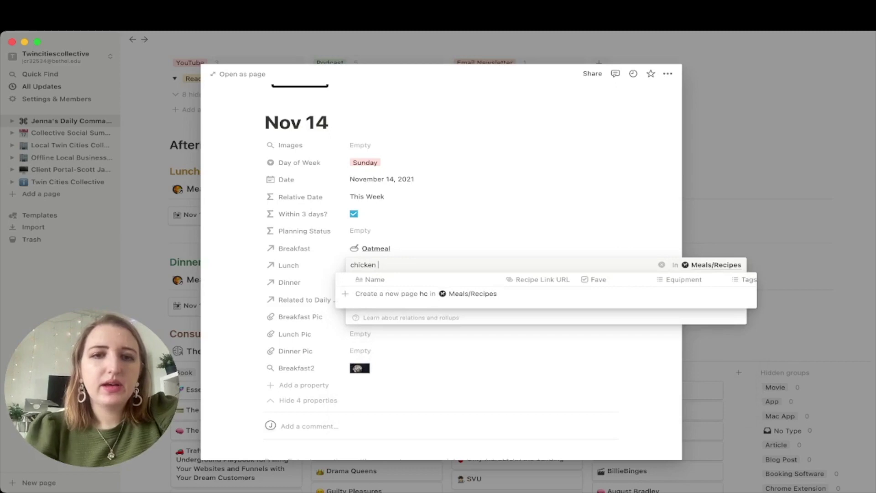
key(Return)
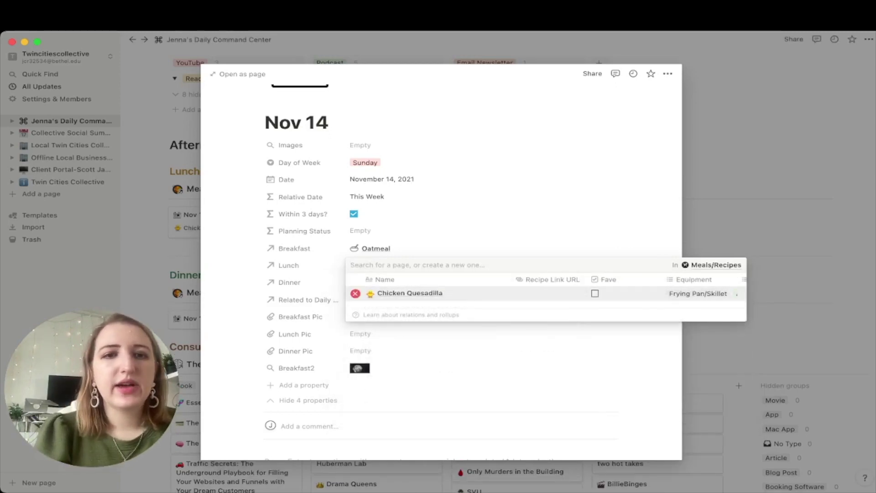
key(Escape)
key(Escape)
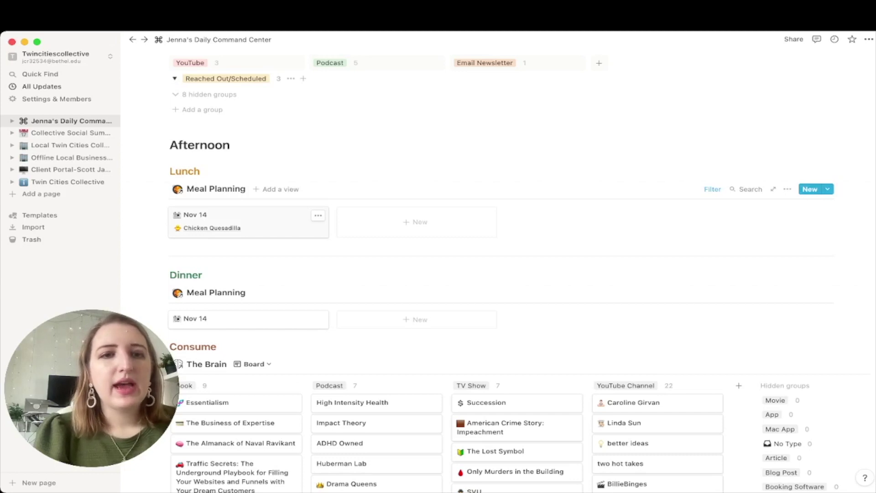
Open the Chicken Quesadilla recipe page, read through it, and return to the dashboard
click(247, 222)
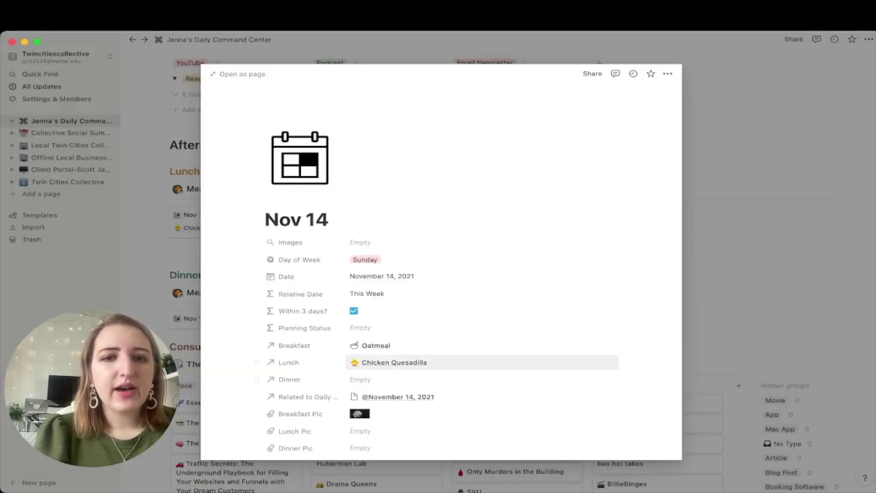
click(392, 363)
click(410, 390)
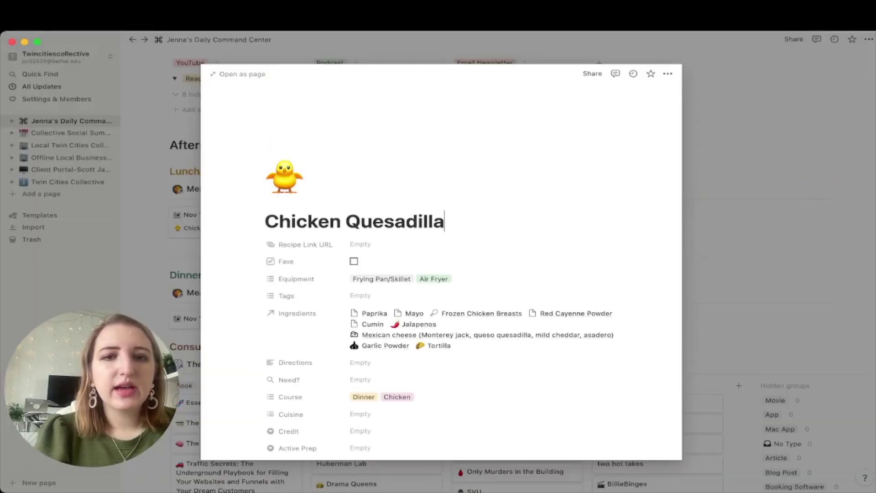
scroll(441, 265, down, 10)
scroll(441, 264, down, 10)
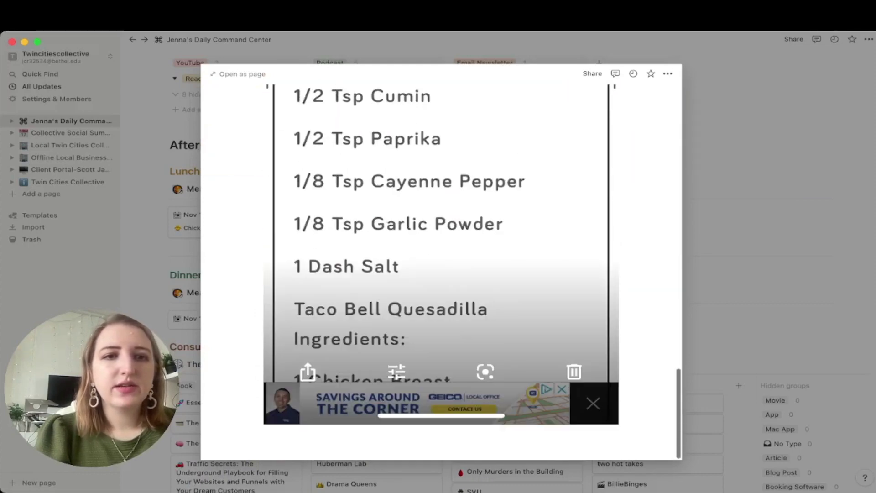
key(Escape)
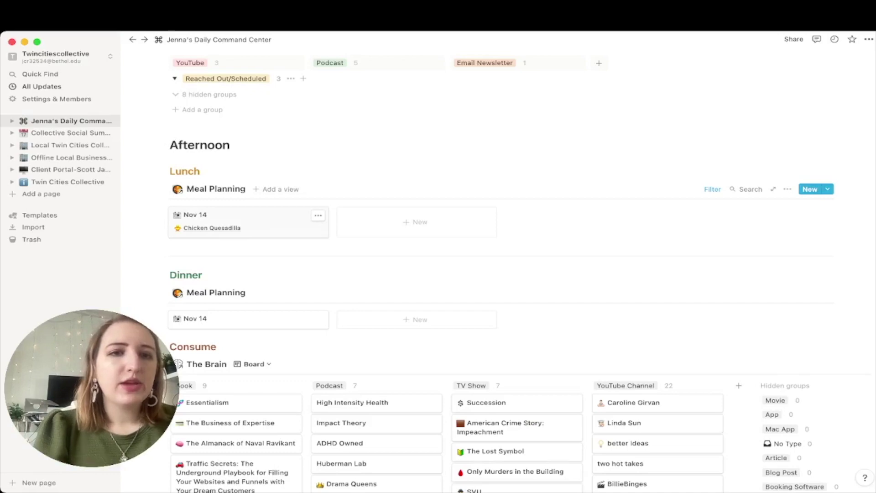
scroll(494, 283, down, 5)
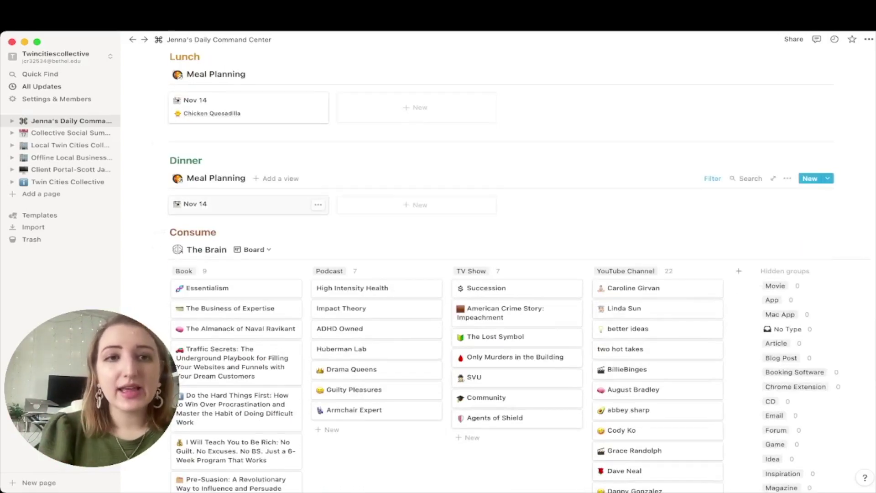
View The Brain board's 'Status contains Current' filter, then scroll down to the Night section
scroll(495, 283, up, 20)
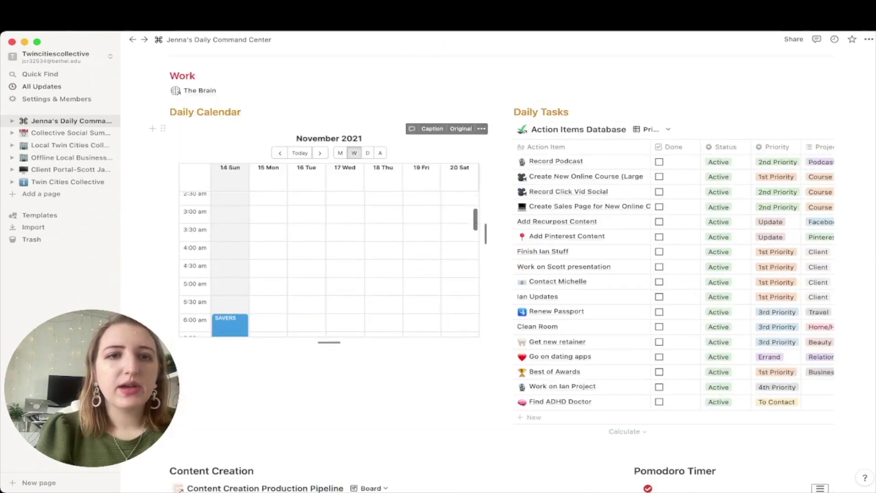
scroll(495, 283, up, 15)
scroll(494, 283, down, 20)
scroll(495, 283, down, 15)
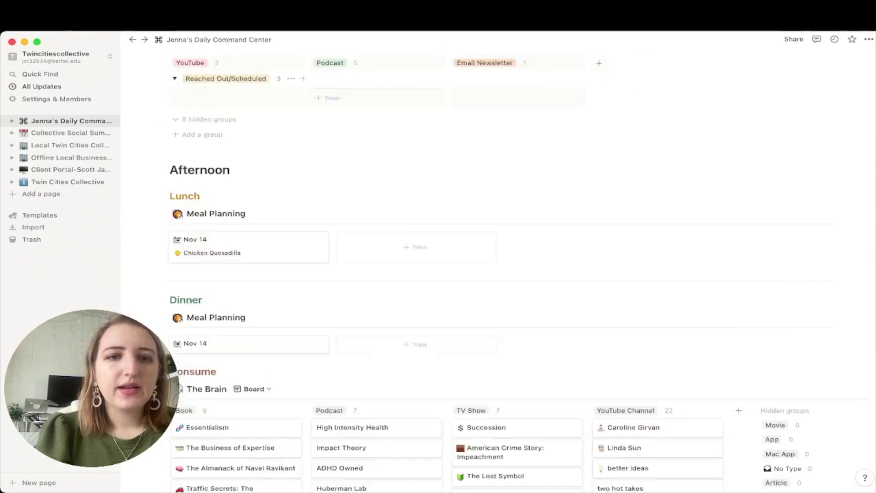
scroll(495, 283, down, 3)
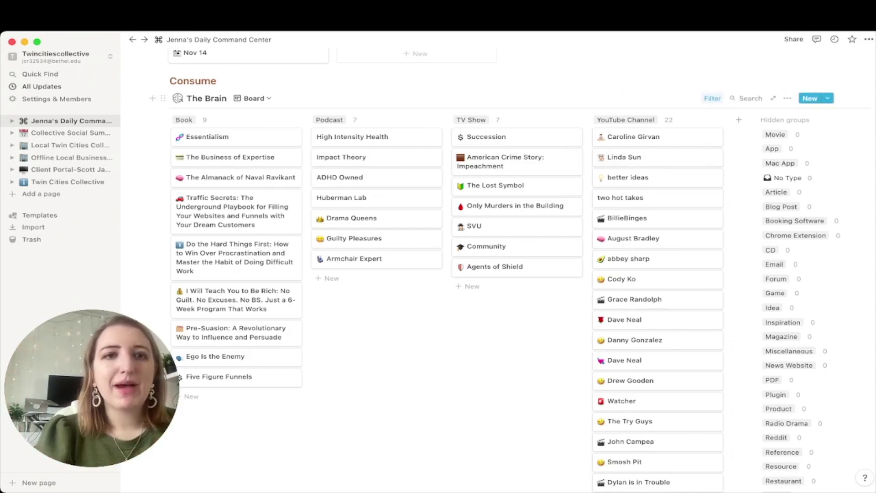
click(713, 98)
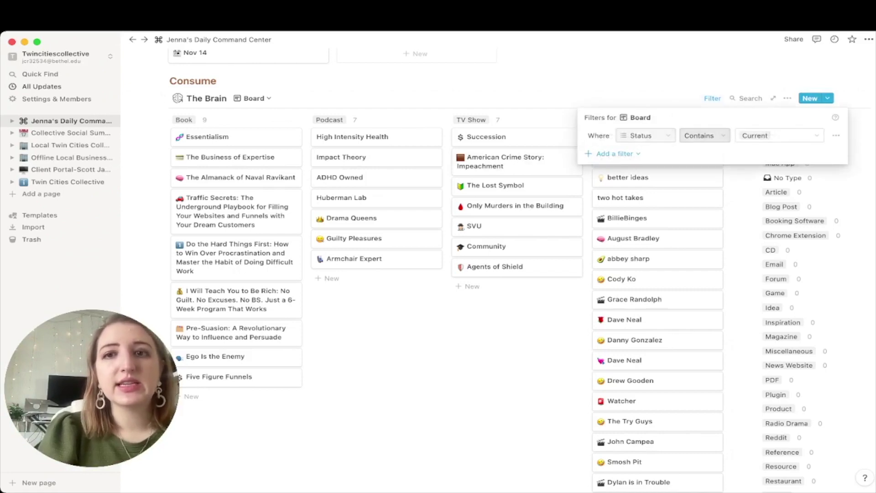
key(Escape)
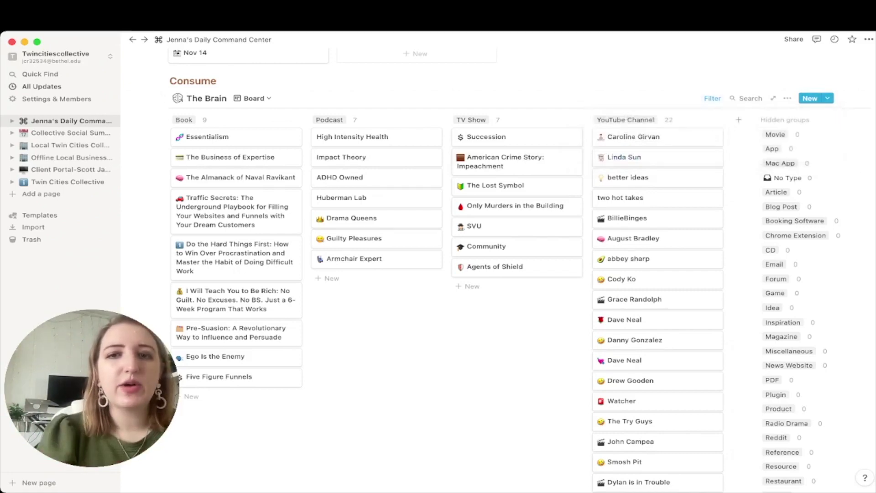
scroll(503, 274, down, 15)
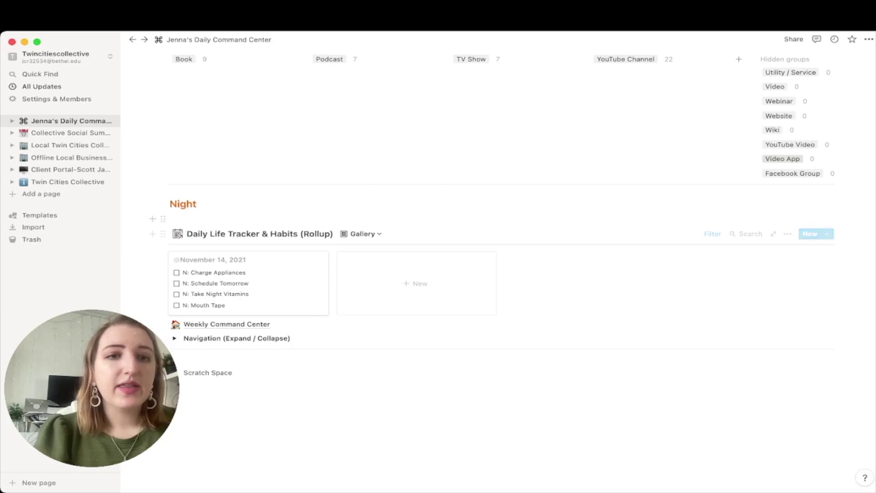
scroll(251, 274, down, 1)
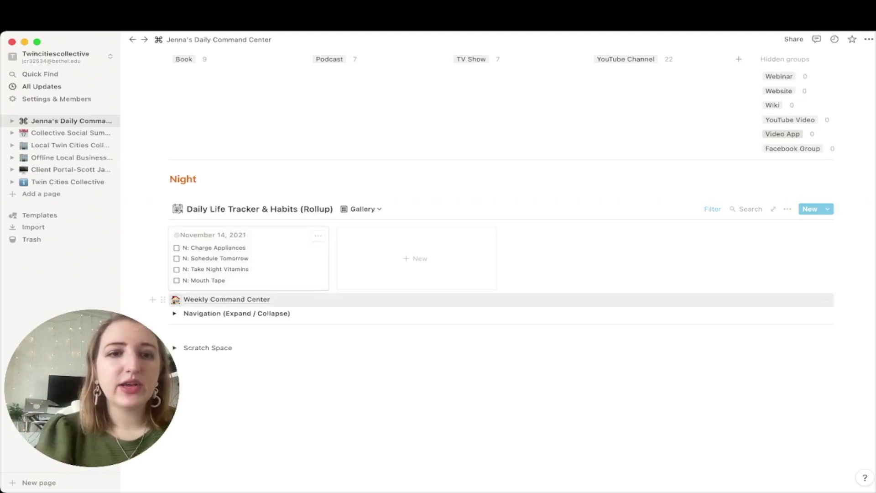
Peek inside the Navigation and Scratch Space toggles, then open the Weekly Command Center page
click(175, 313)
scroll(502, 174, down, 5)
scroll(502, 228, up, 2)
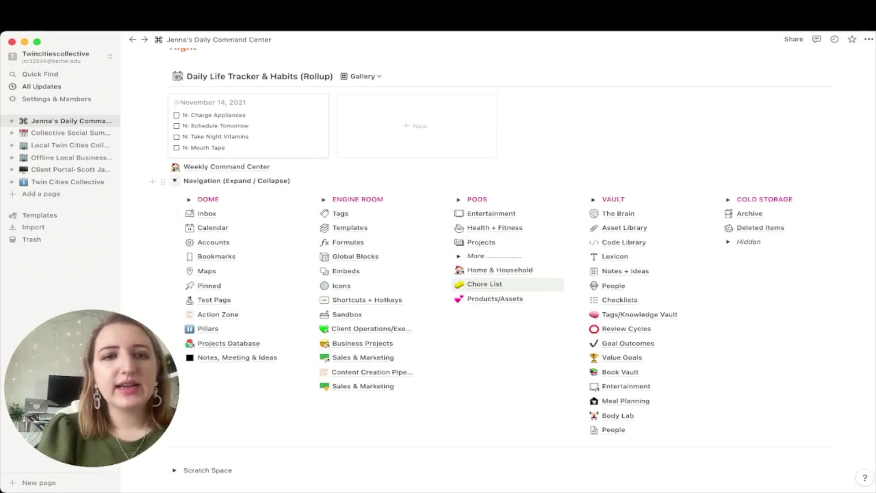
click(175, 181)
click(174, 348)
scroll(502, 274, down, 3)
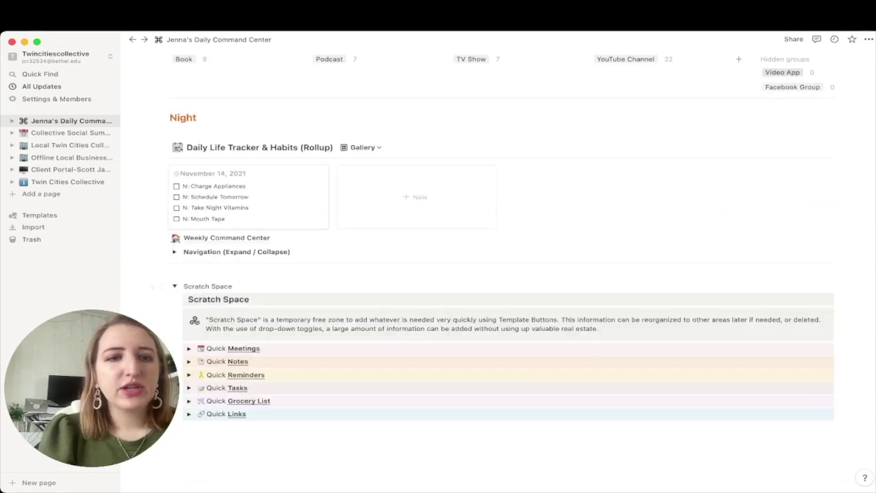
scroll(502, 274, up, 2)
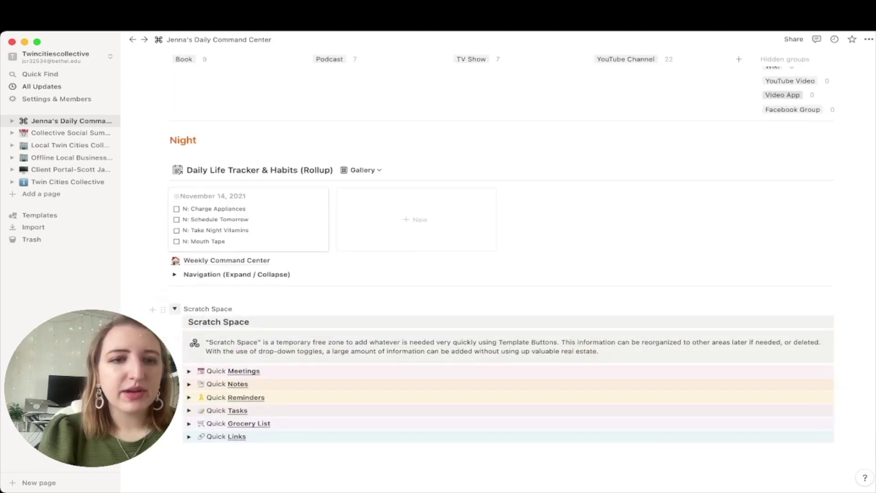
click(175, 308)
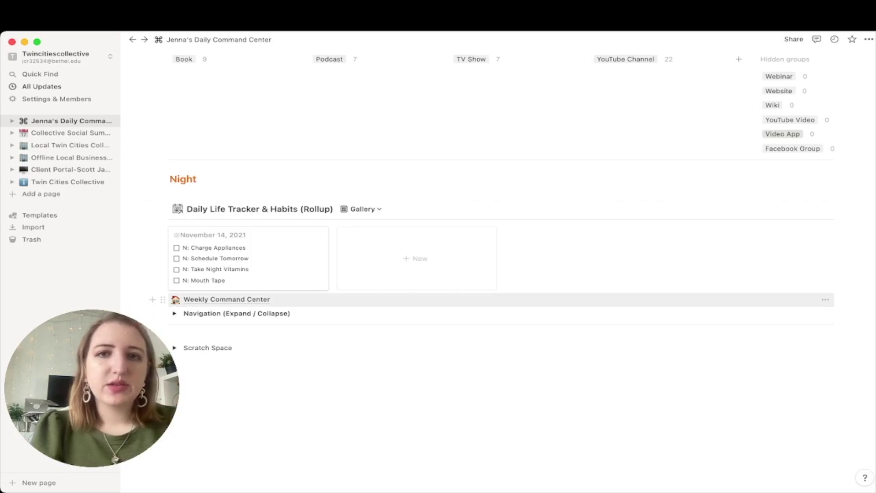
click(227, 300)
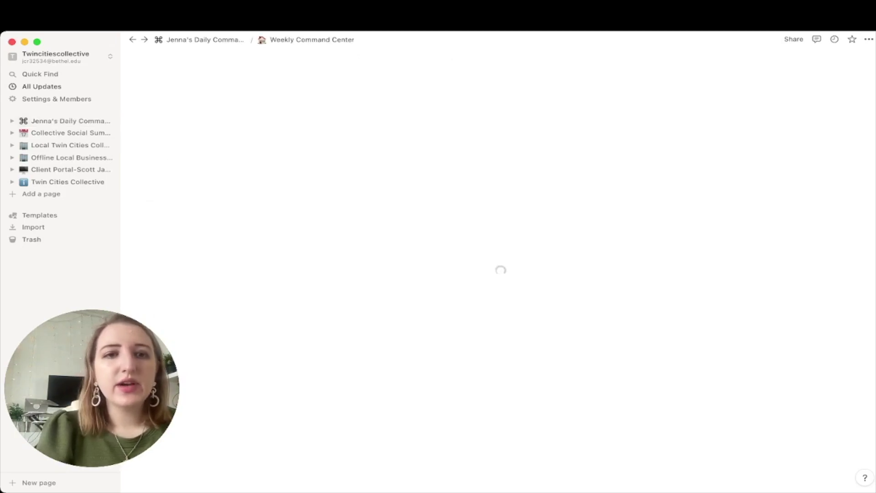
Inspect the Groceries list's filter under Grocery List, collapse it, and expand the Meal Planning board
scroll(501, 256, down, 5)
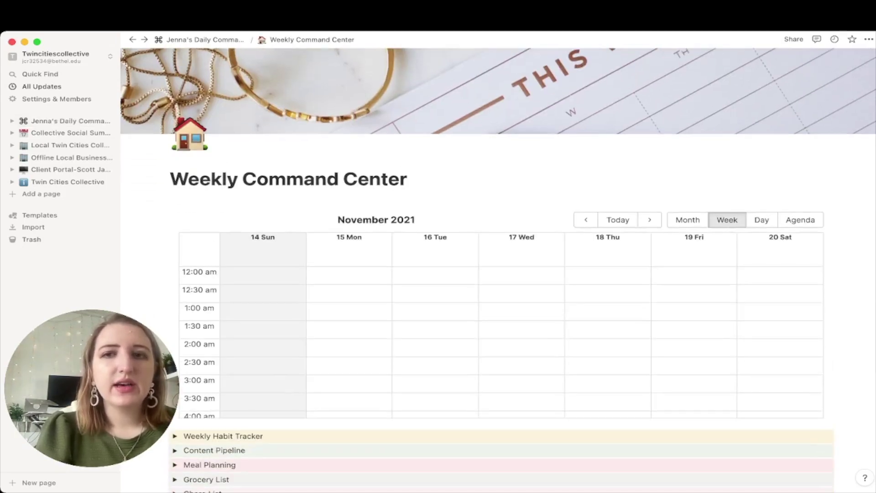
scroll(501, 255, down, 3)
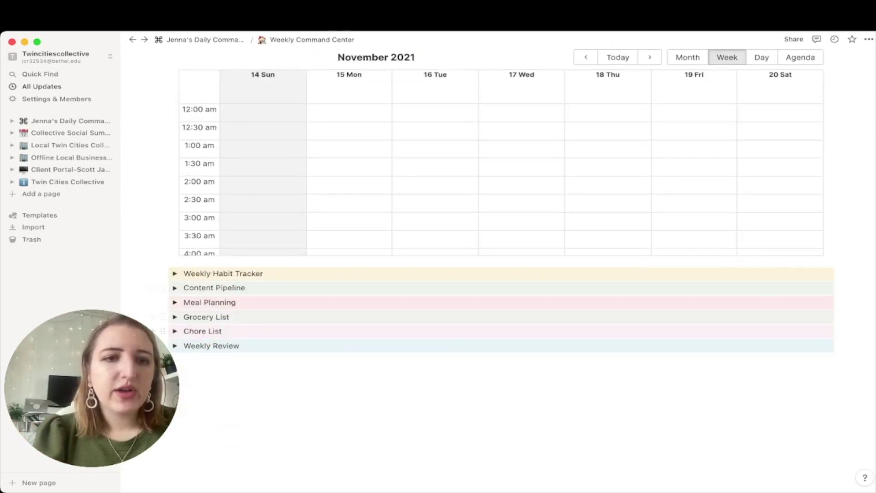
click(174, 317)
scroll(501, 255, down, 2)
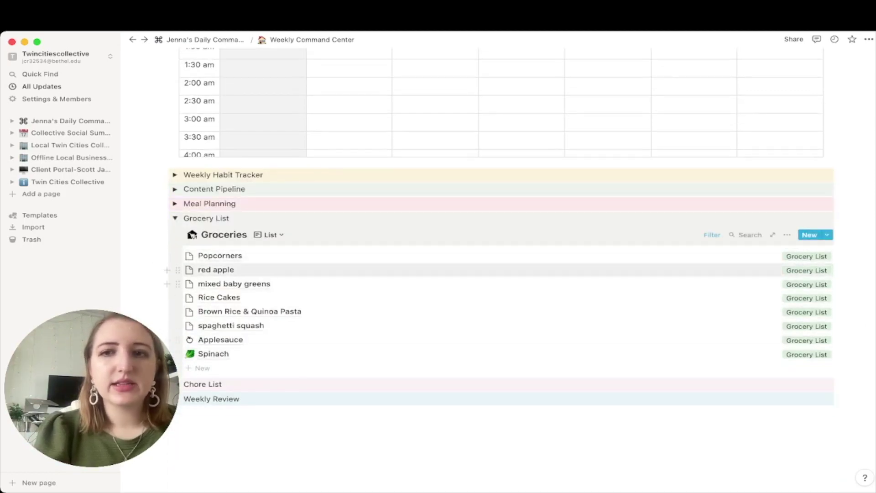
click(712, 234)
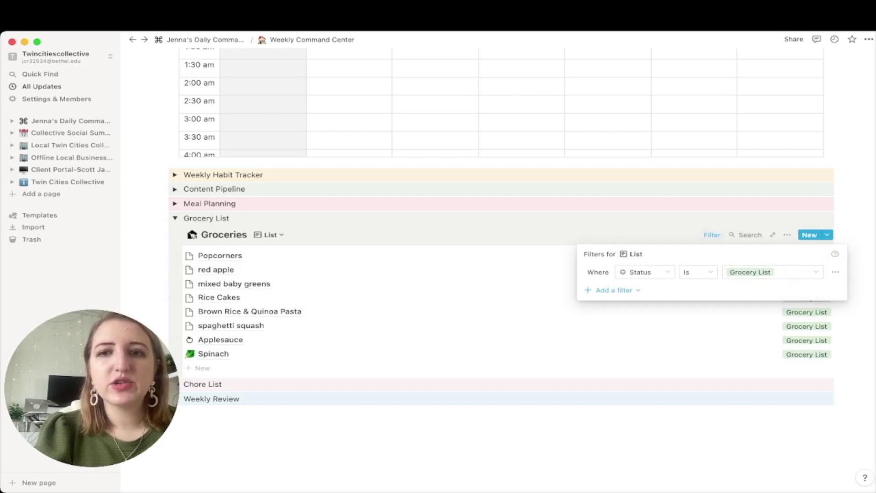
key(Escape)
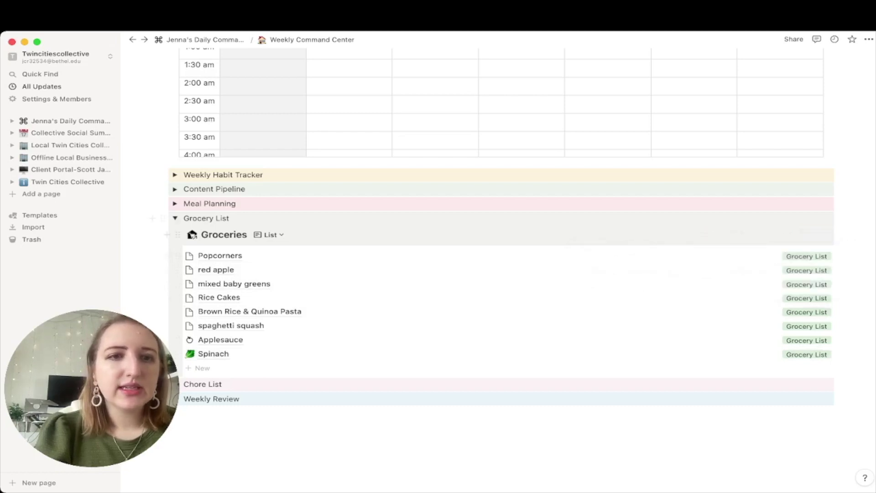
click(175, 219)
click(175, 290)
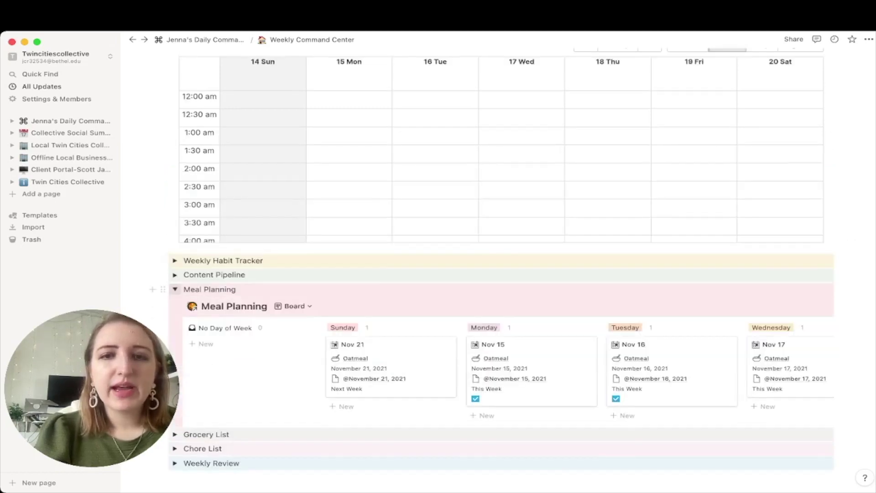
Collapse Meal Planning and briefly browse the Content Pipeline section before closing it
scroll(502, 274, down, 4)
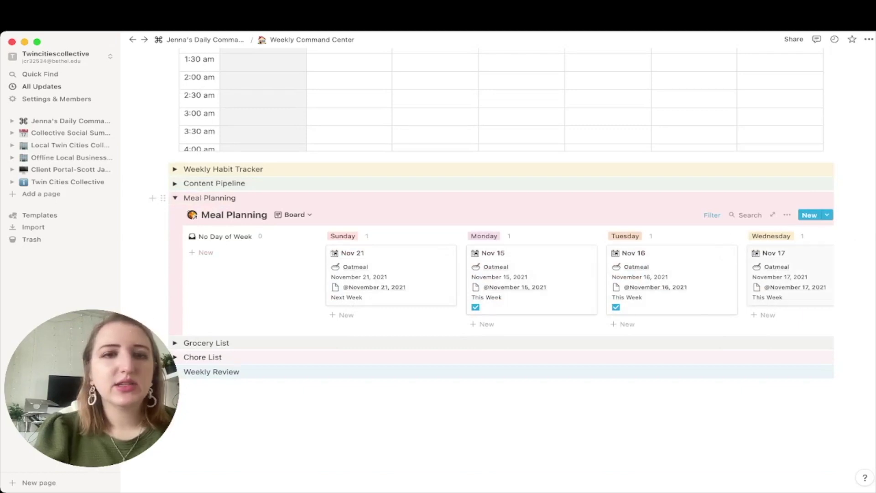
click(175, 198)
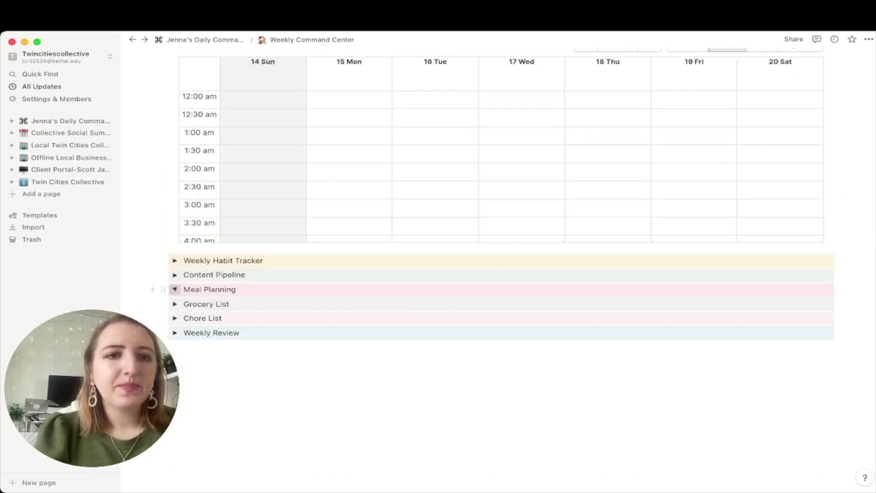
click(175, 275)
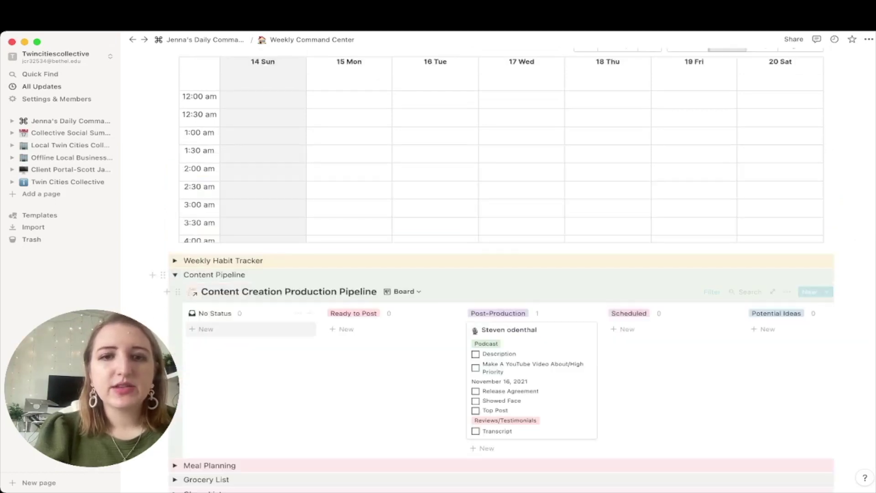
scroll(502, 384, right, 2)
scroll(502, 384, right, 5)
scroll(502, 383, left, 8)
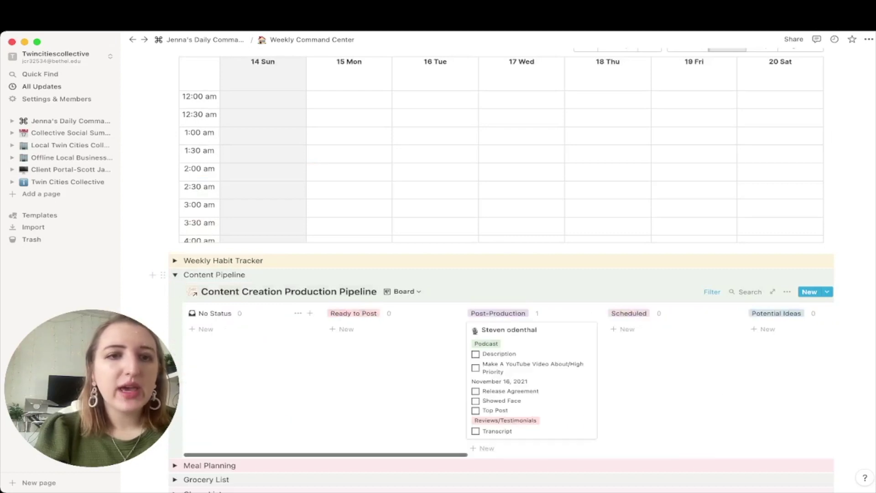
click(175, 275)
Look through Weekly Habit Tracker and Chore List, ending with Weekly Review expanded
click(175, 260)
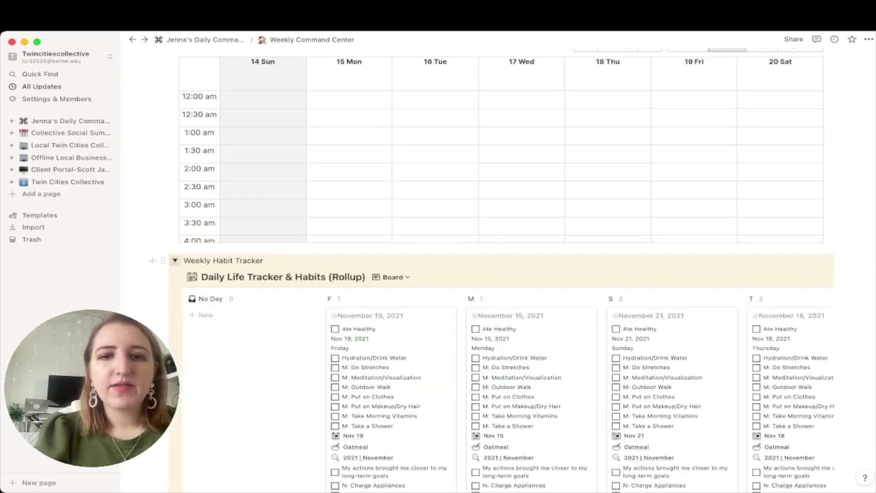
scroll(502, 392, right, 5)
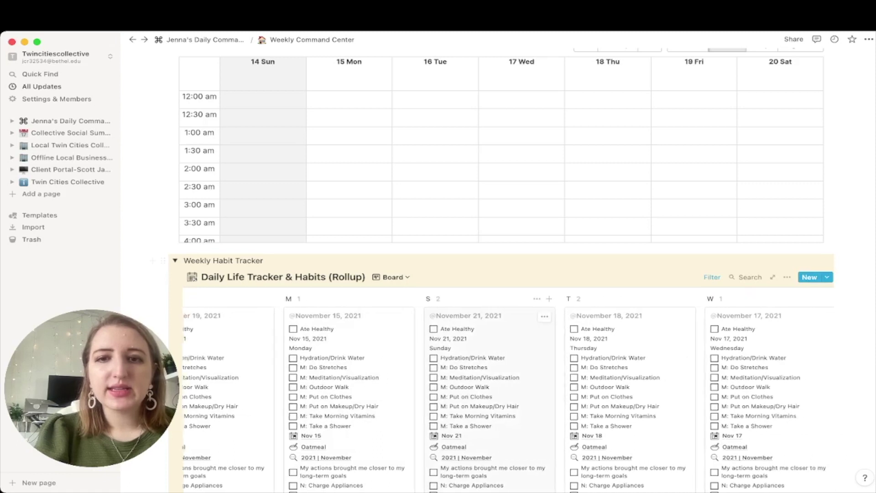
scroll(502, 392, left, 5)
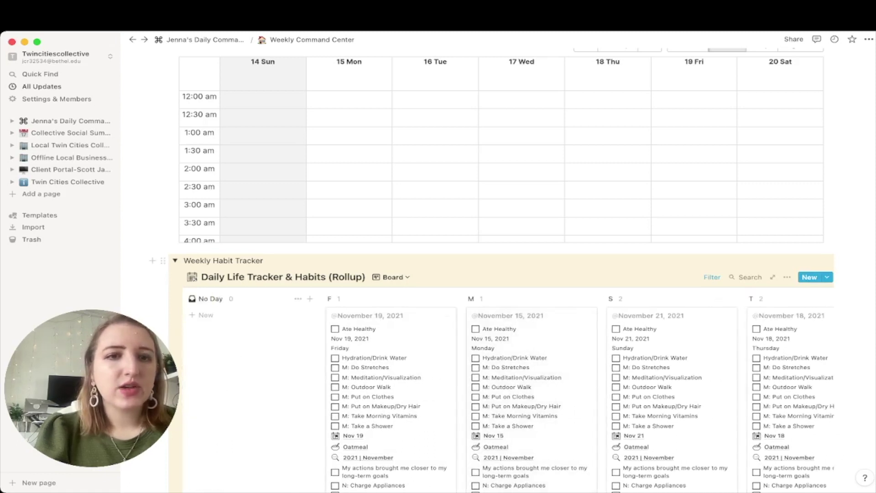
click(175, 260)
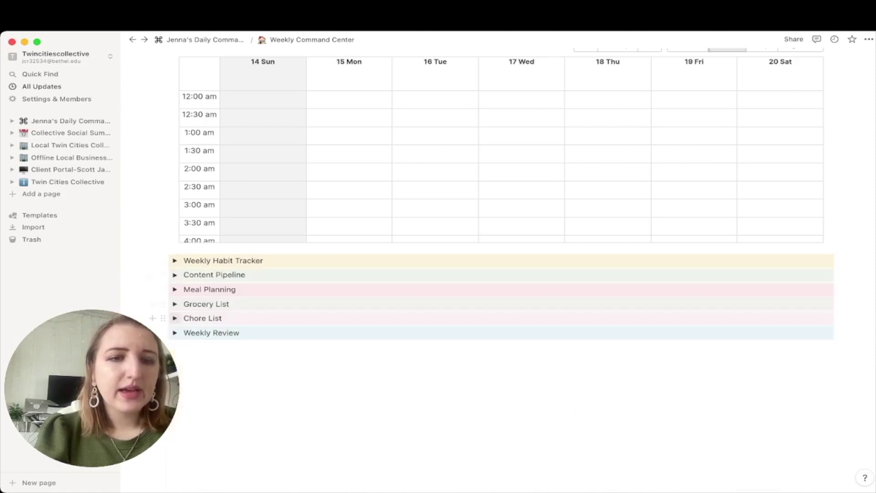
click(175, 318)
scroll(502, 319, down, 4)
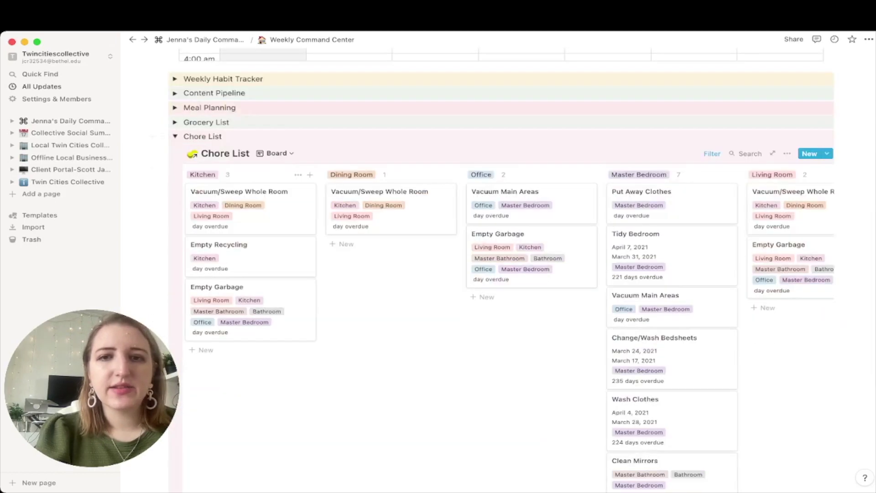
scroll(274, 347, up, 1)
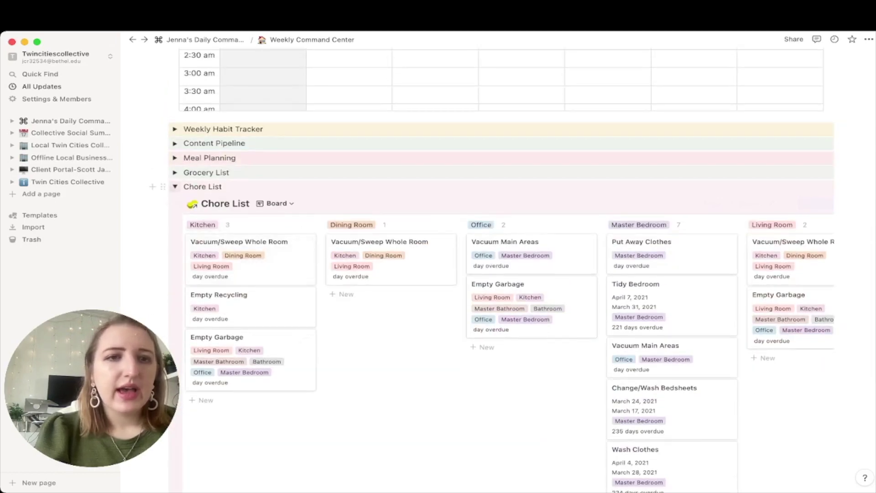
click(175, 186)
click(175, 333)
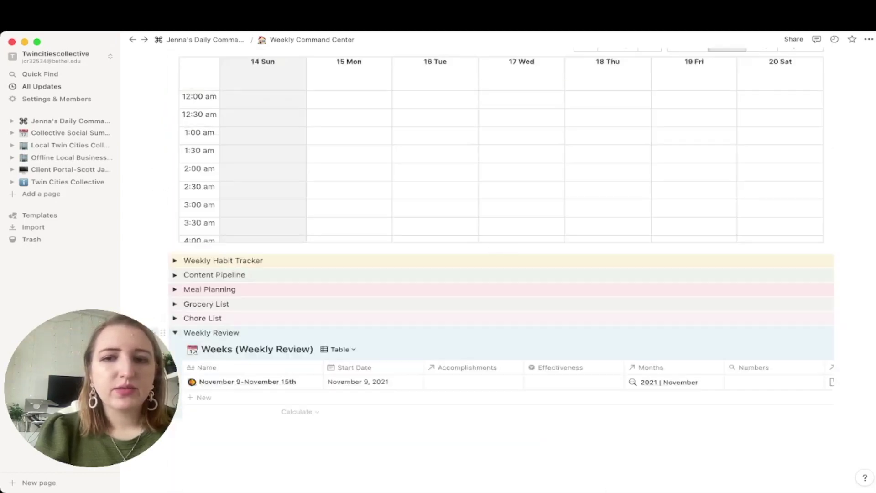
Preview the November 9–November 15th week entry, then return to the Daily Command Center page
click(304, 382)
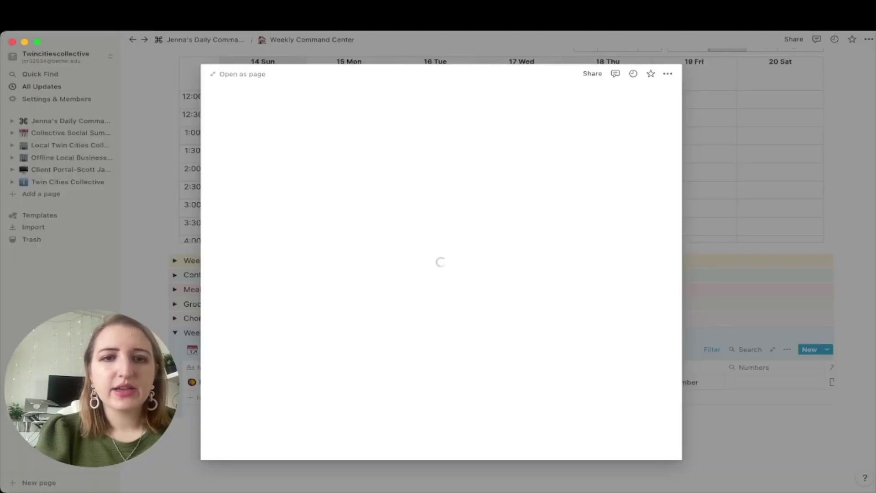
scroll(440, 263, down, 1)
key(Escape)
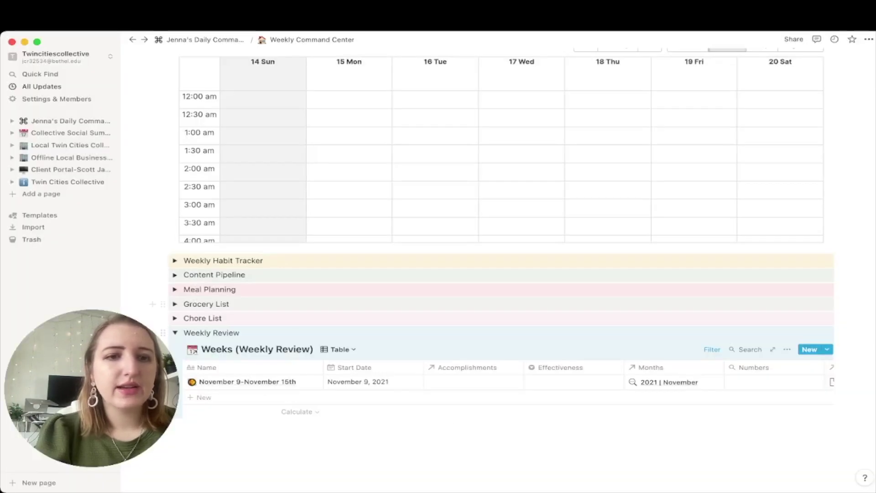
scroll(497, 269, up, 5)
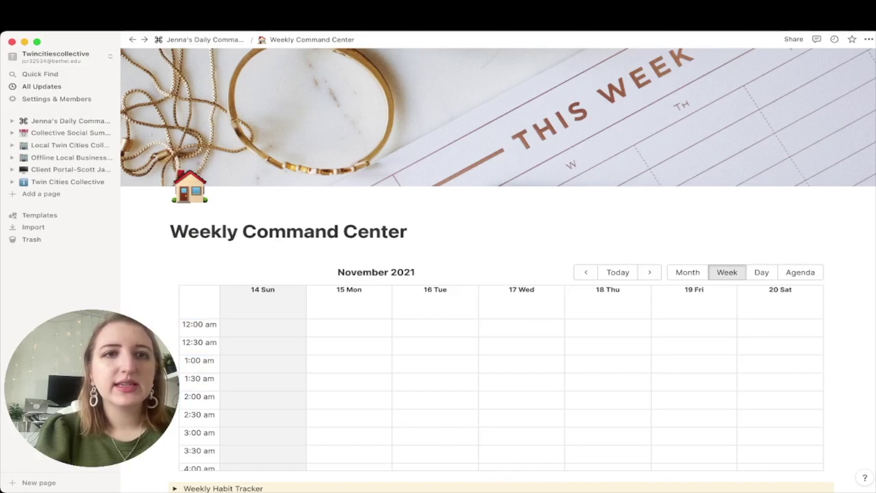
click(203, 40)
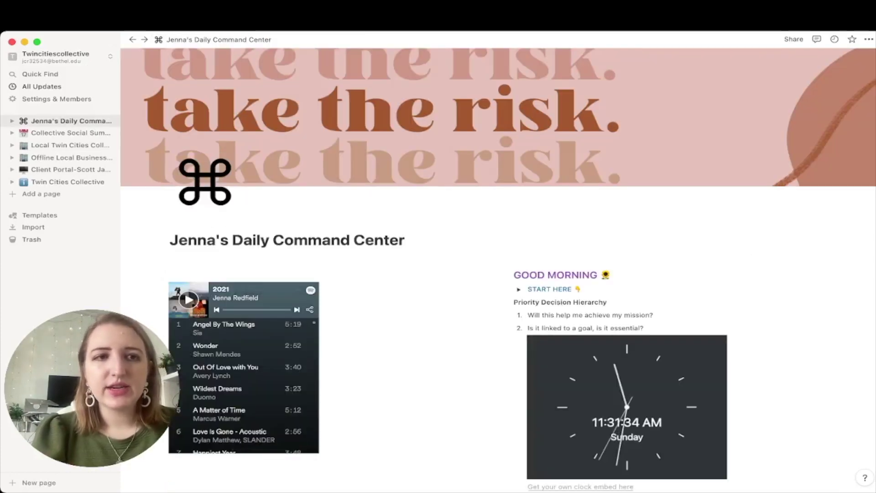
scroll(497, 274, down, 8)
scroll(497, 274, down, 2)
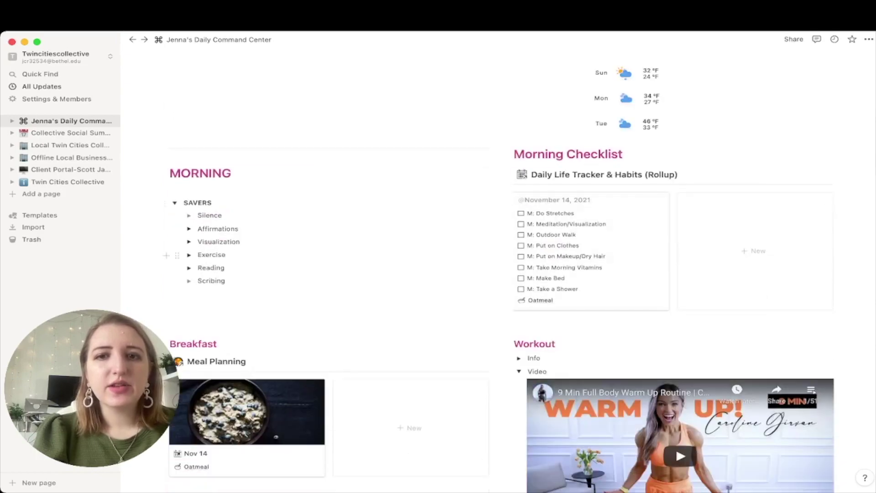
click(747, 174)
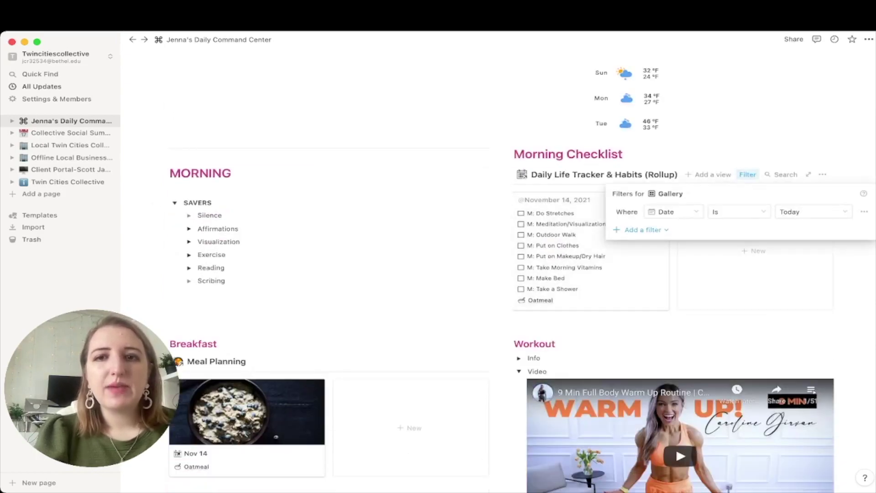
scroll(497, 235, down, 10)
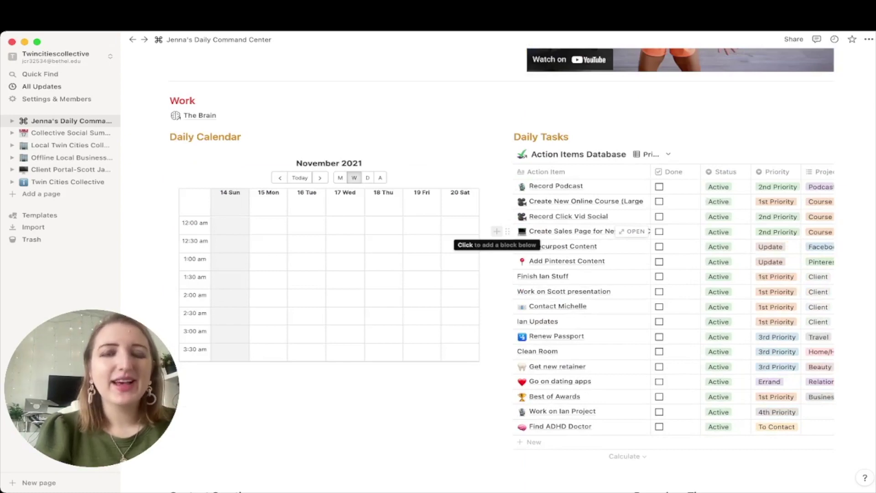
scroll(498, 235, down, 3)
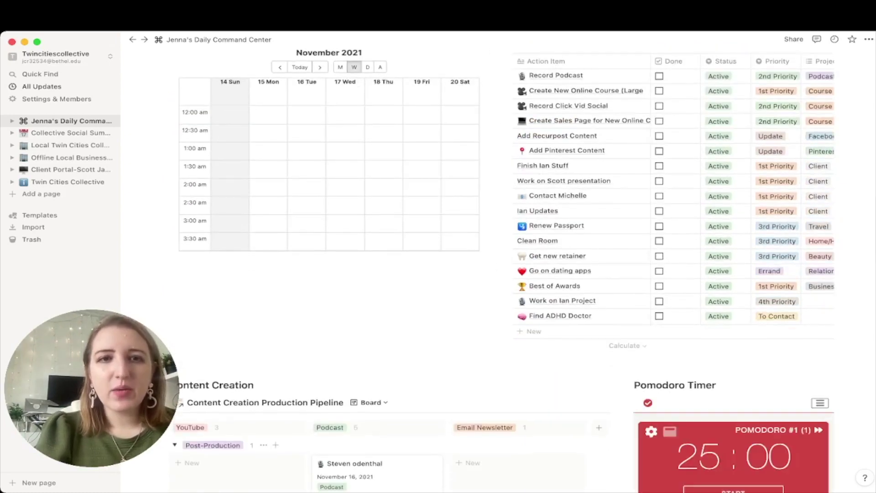
scroll(497, 255, down, 2)
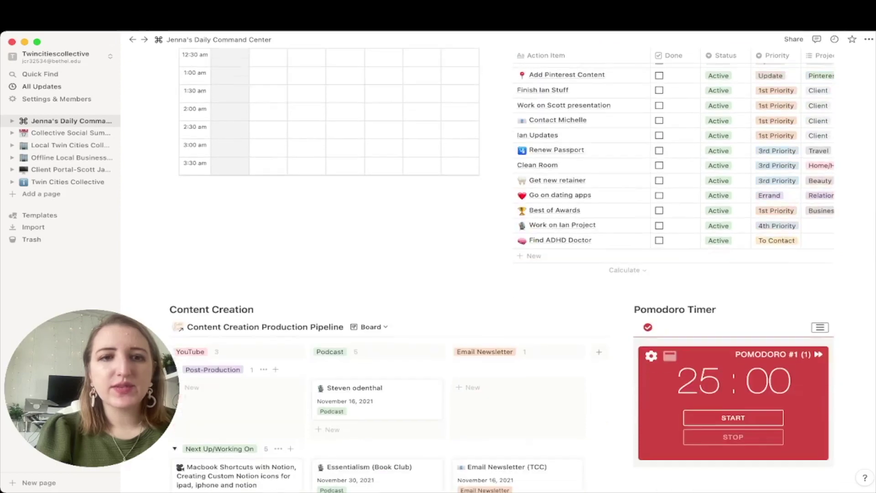
scroll(497, 256, down, 8)
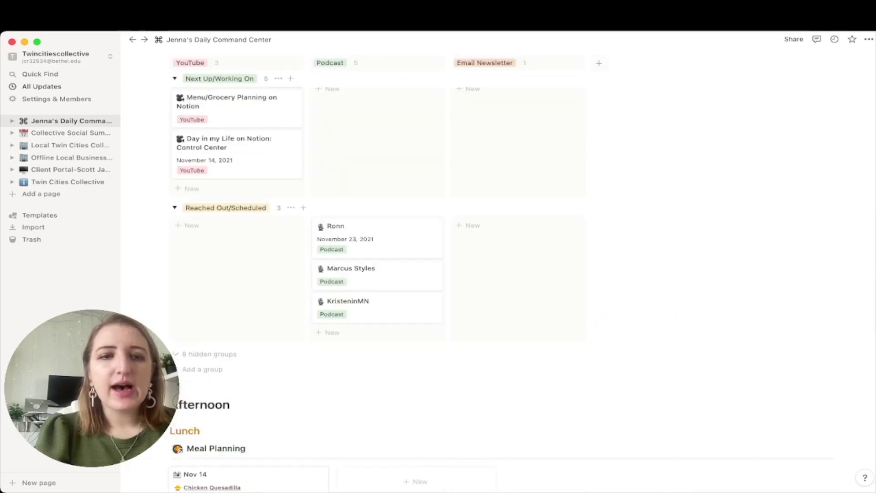
scroll(498, 256, down, 7)
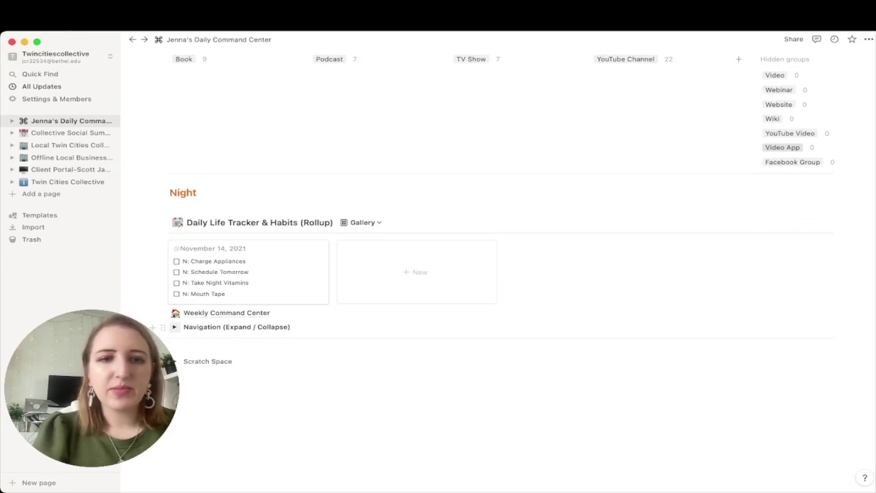
click(175, 327)
click(174, 327)
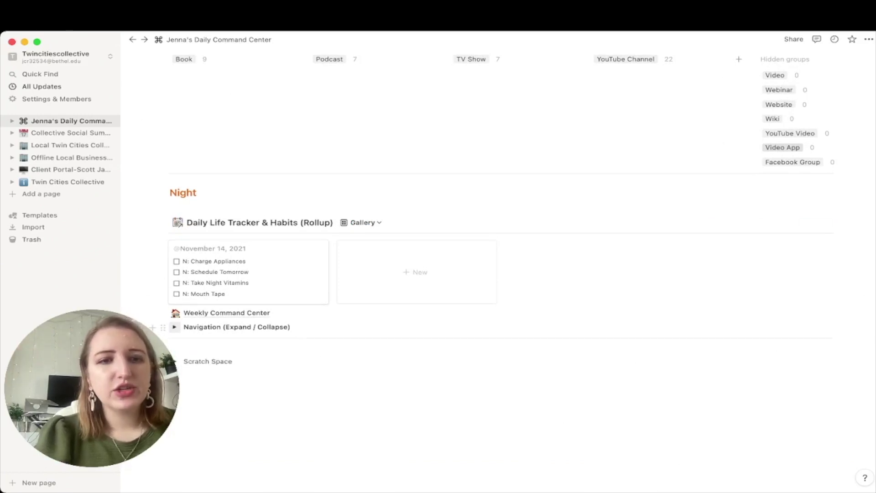
scroll(502, 251, up, 3)
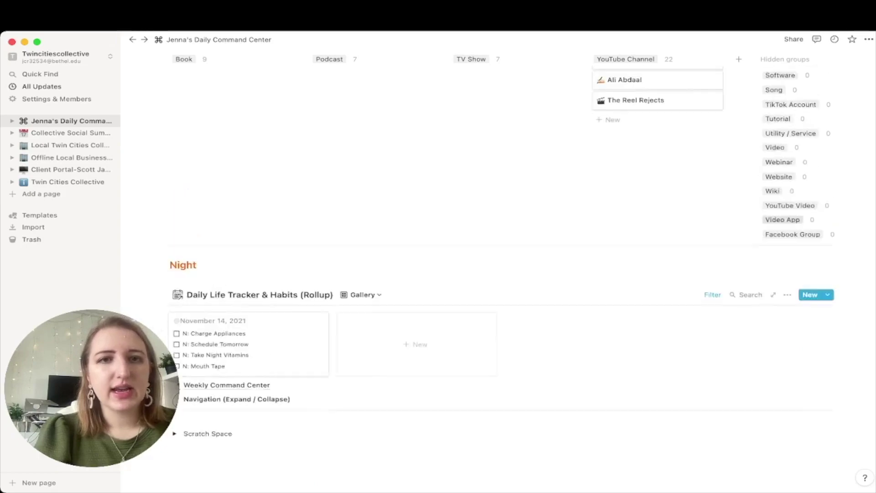
scroll(502, 251, up, 5)
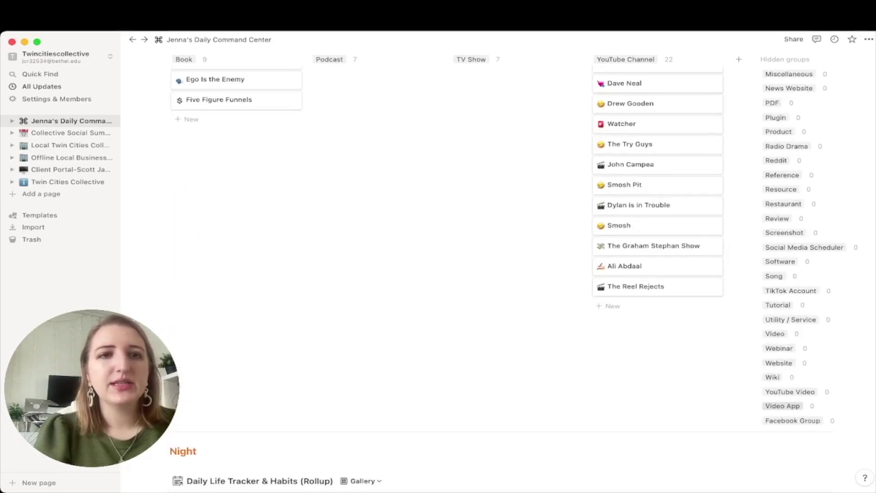
scroll(502, 251, up, 10)
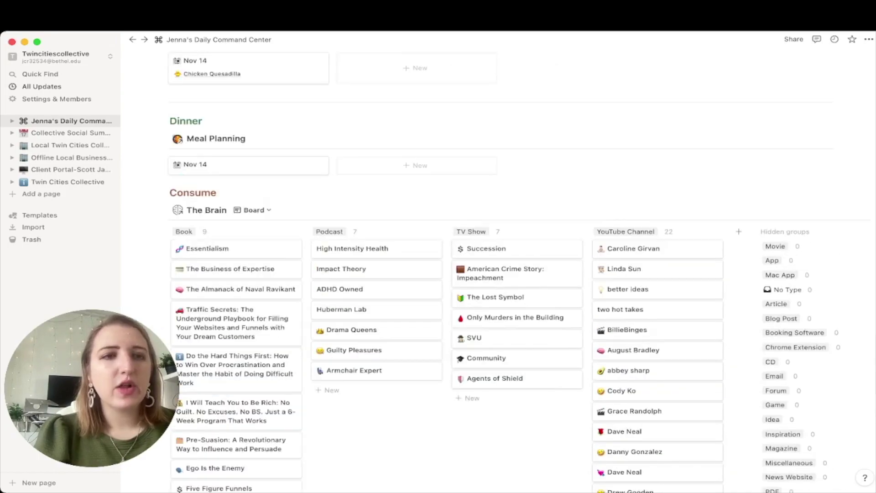
scroll(502, 251, up, 20)
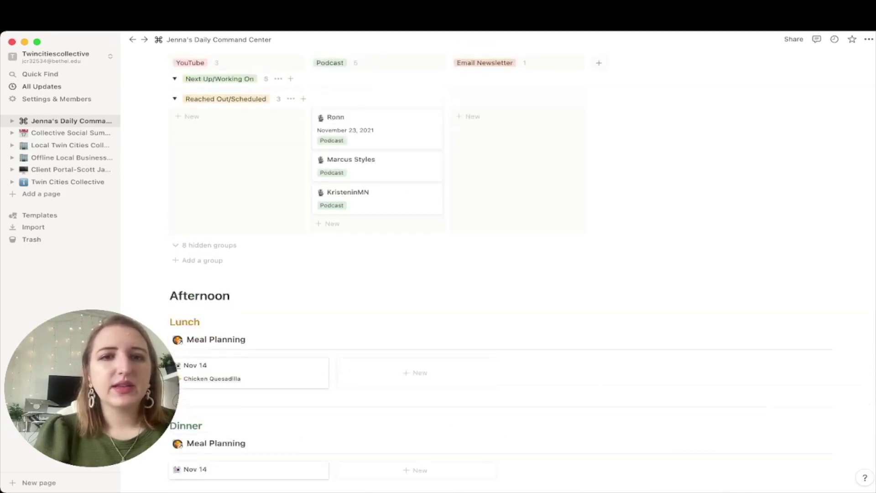
scroll(502, 251, up, 20)
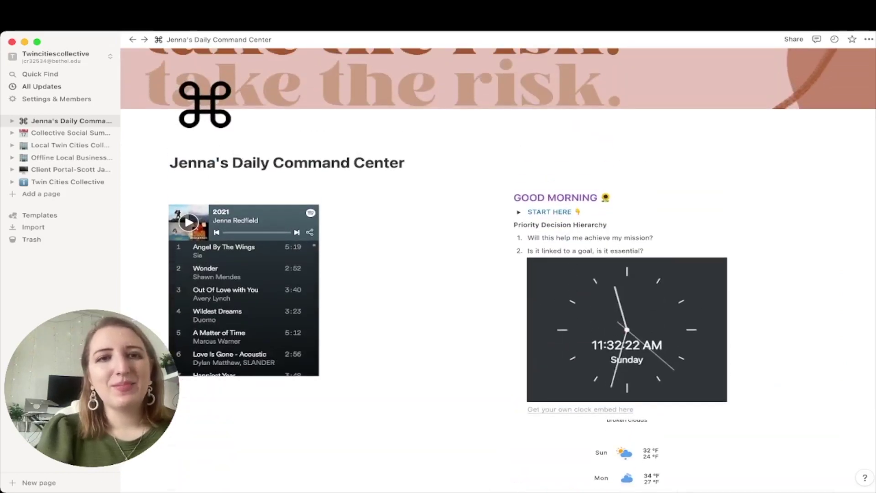
scroll(502, 265, up, 3)
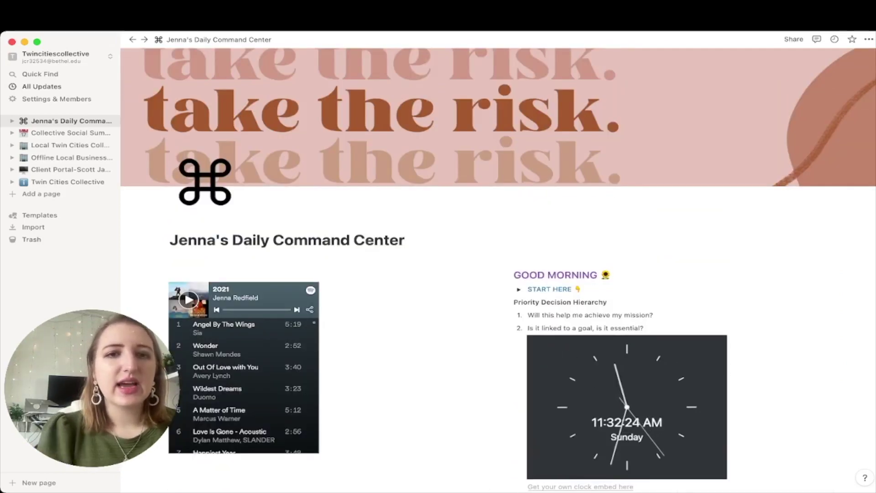